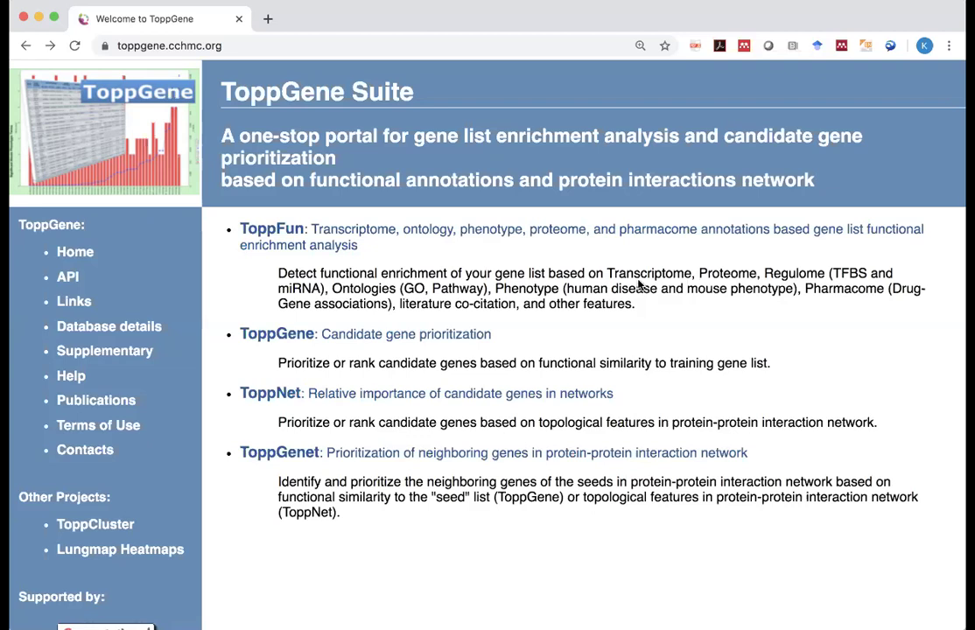
# - Open the ToppFun enrichment analysis page from the ToppGene Suite home page
pyautogui.tripleClick(370, 232)
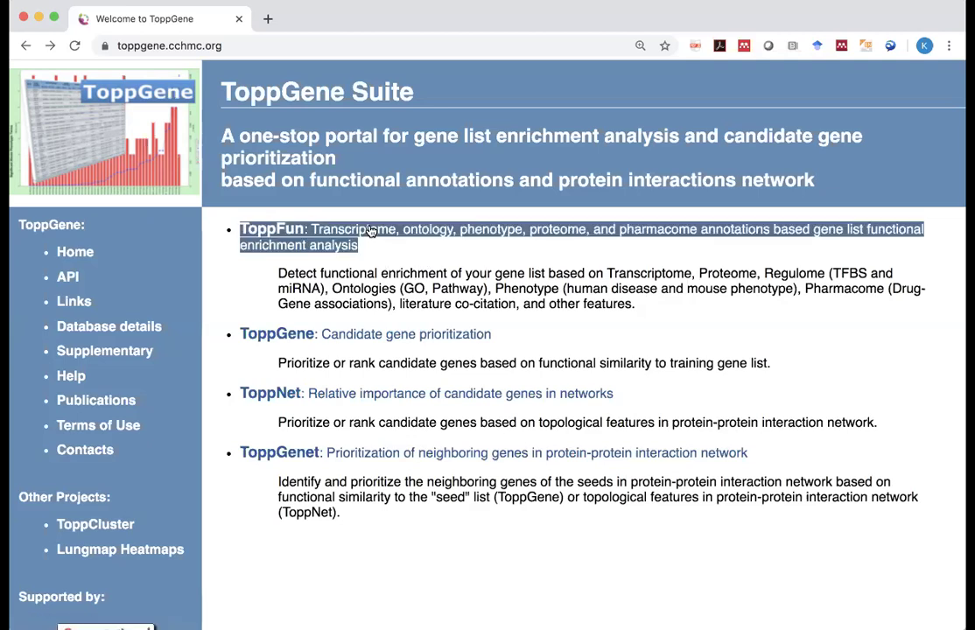
pyautogui.click(379, 232)
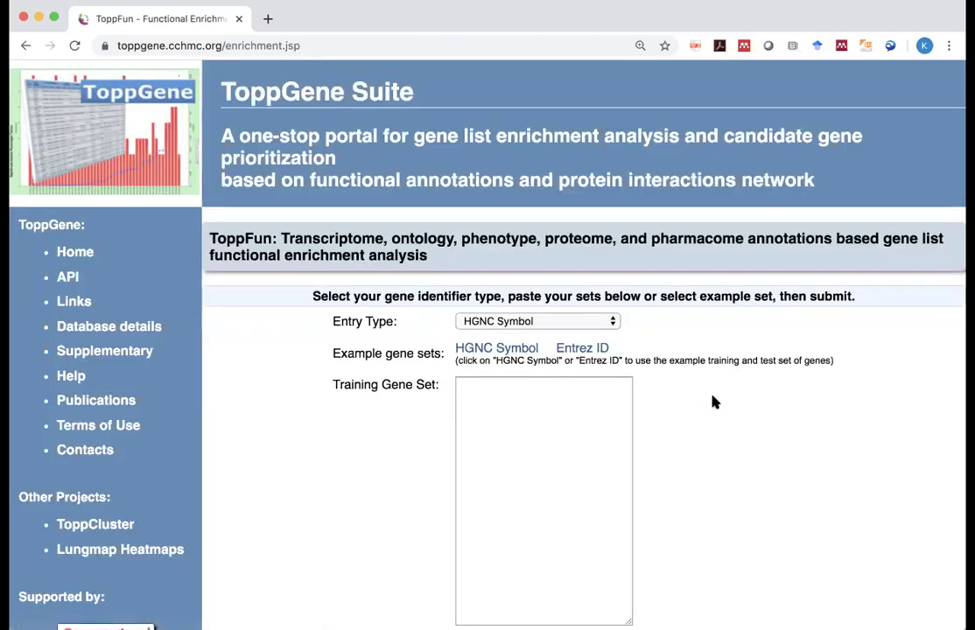
pyautogui.scroll(-1, 712, 399)
pyautogui.scroll(1, 712, 399)
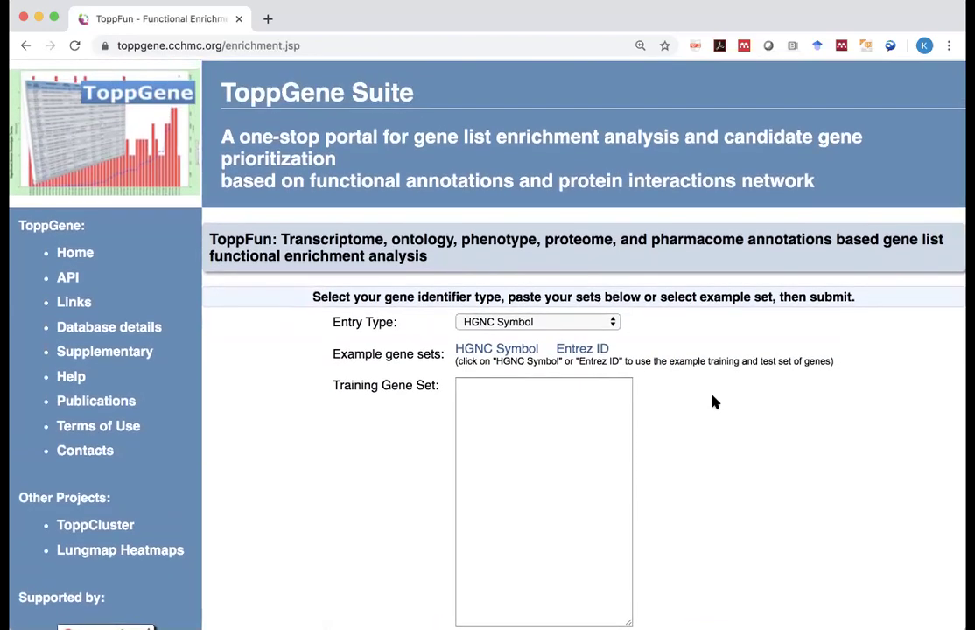
pyautogui.scroll(-3, 714, 402)
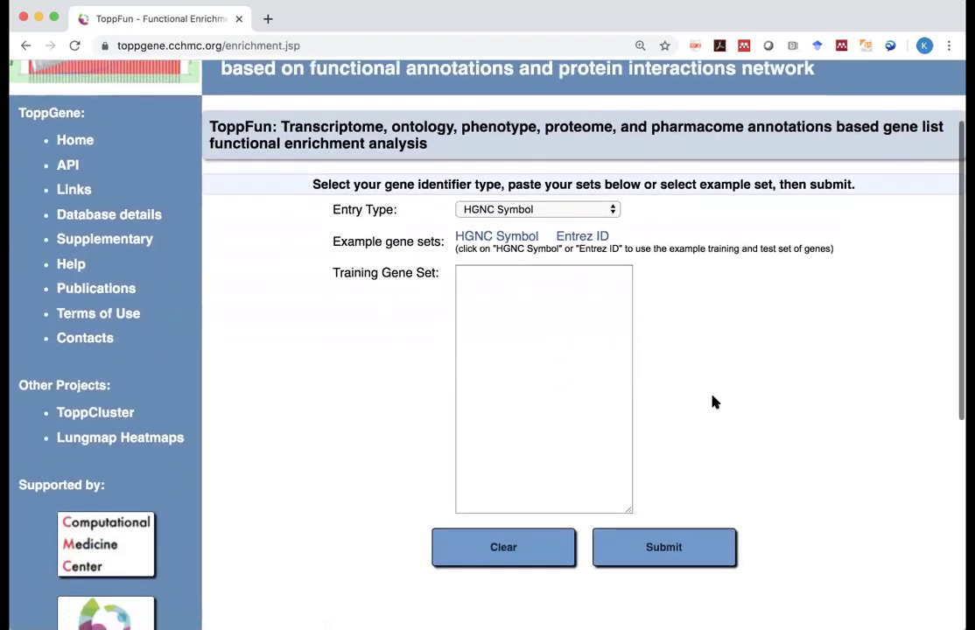
# - Paste the gene symbol list into the Training Gene Set and review the Entry Type options
pyautogui.click(566, 303)
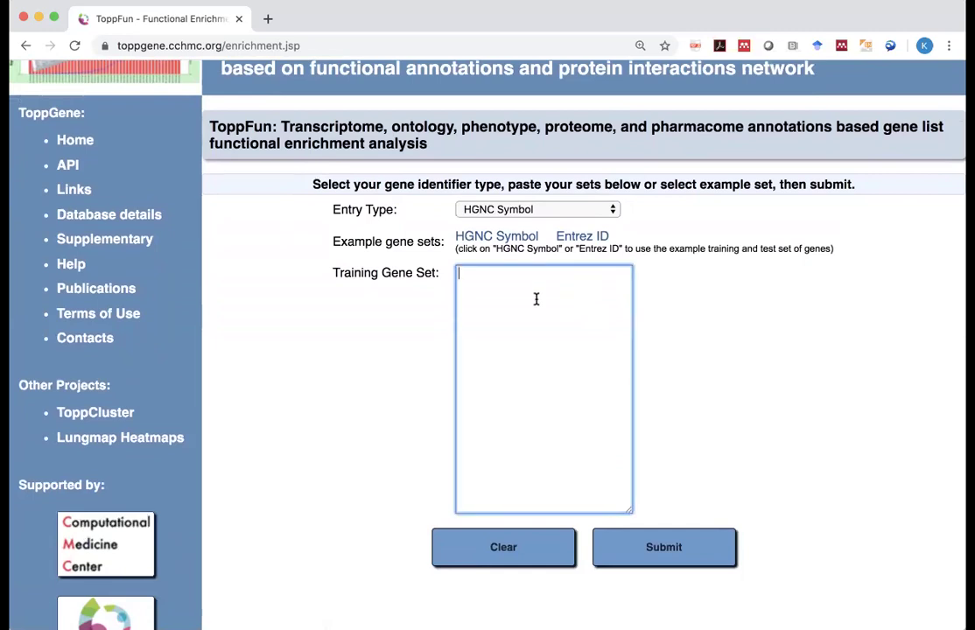
pyautogui.rightClick(536, 301)
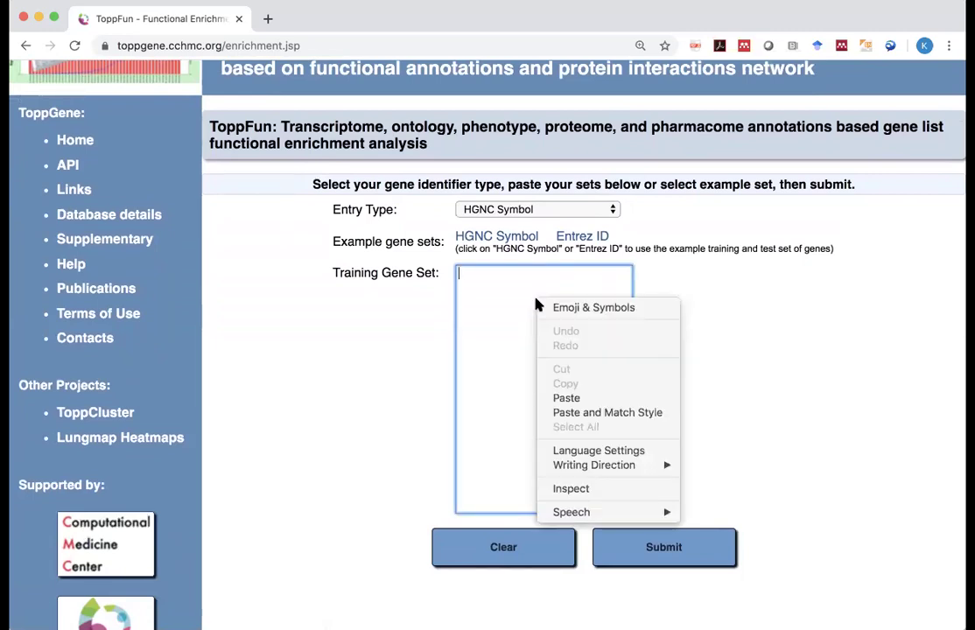
pyautogui.click(578, 397)
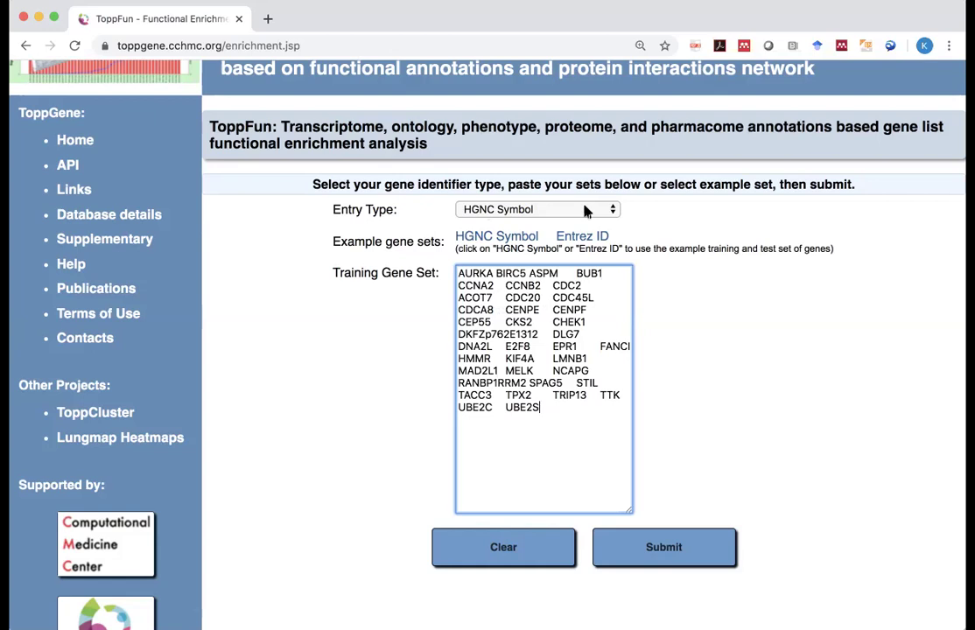
pyautogui.click(586, 210)
pyautogui.click(585, 210)
pyautogui.click(586, 210)
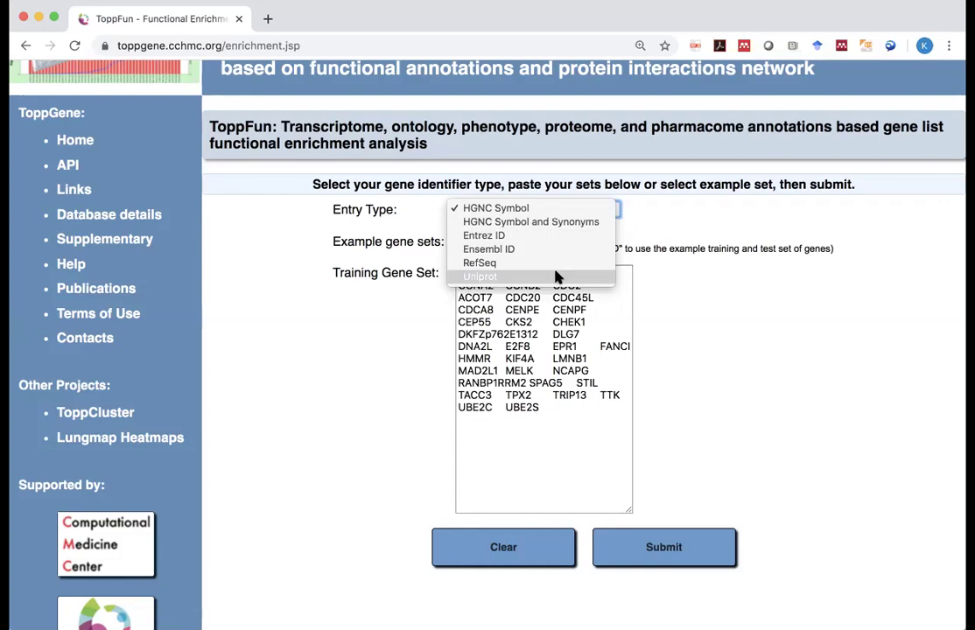
pyautogui.click(557, 310)
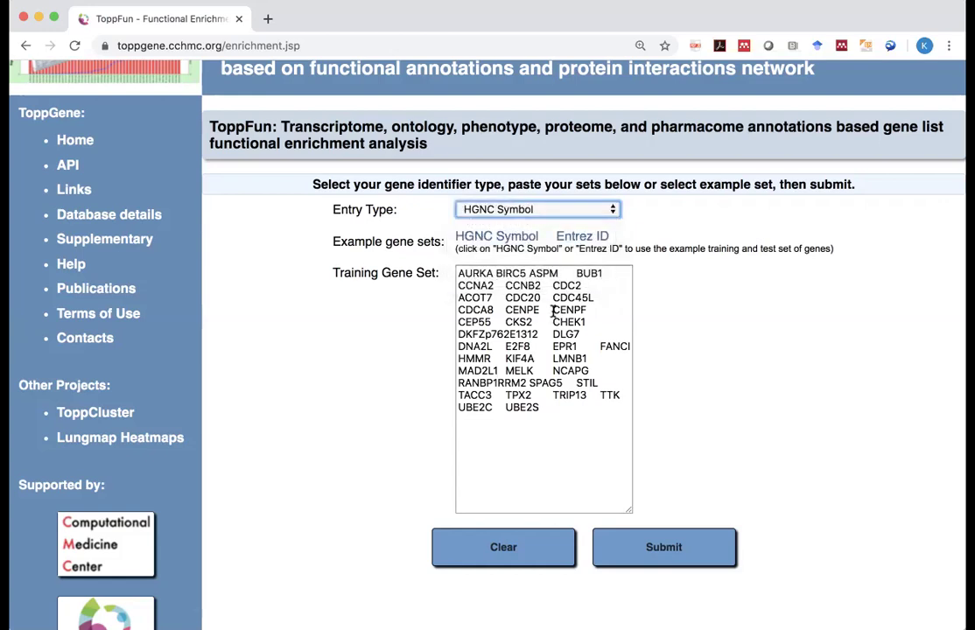
pyautogui.click(572, 247)
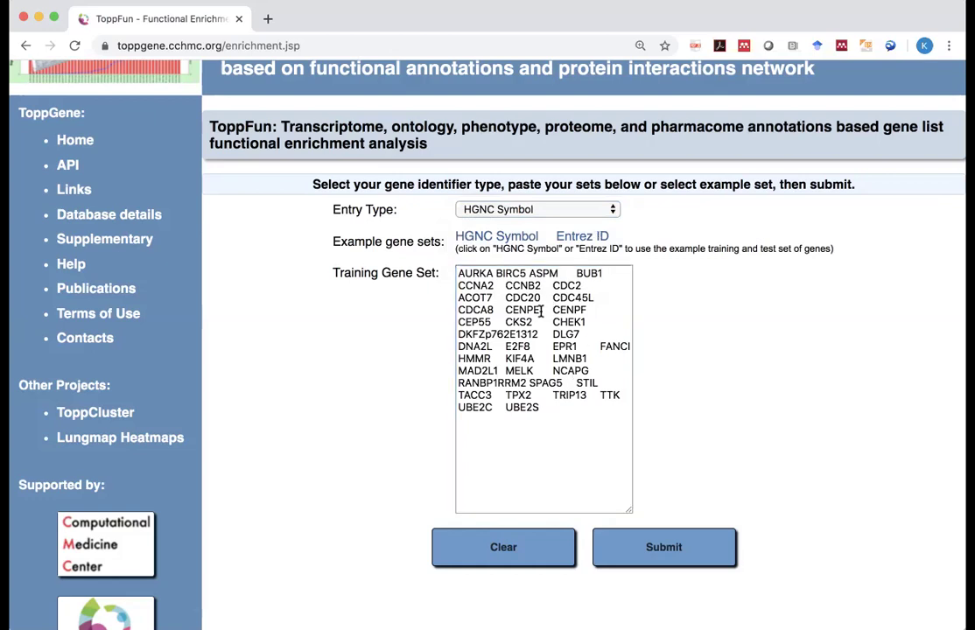
# - Submit the gene list and review the 30 of 37 matched genes and seven not found, including CDC2 and DLG7
pyautogui.click(676, 549)
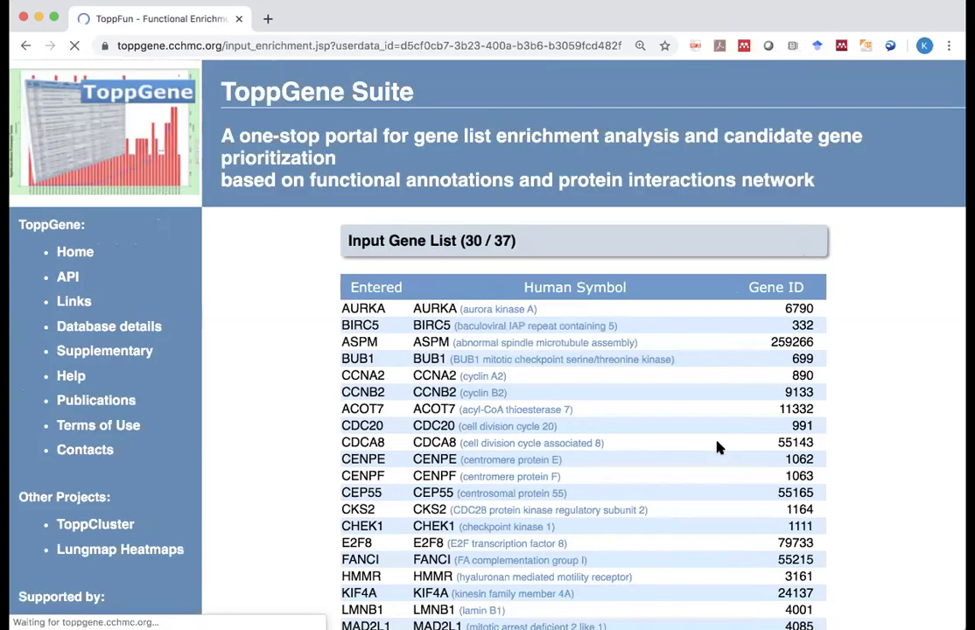
pyautogui.scroll(-2, 871, 435)
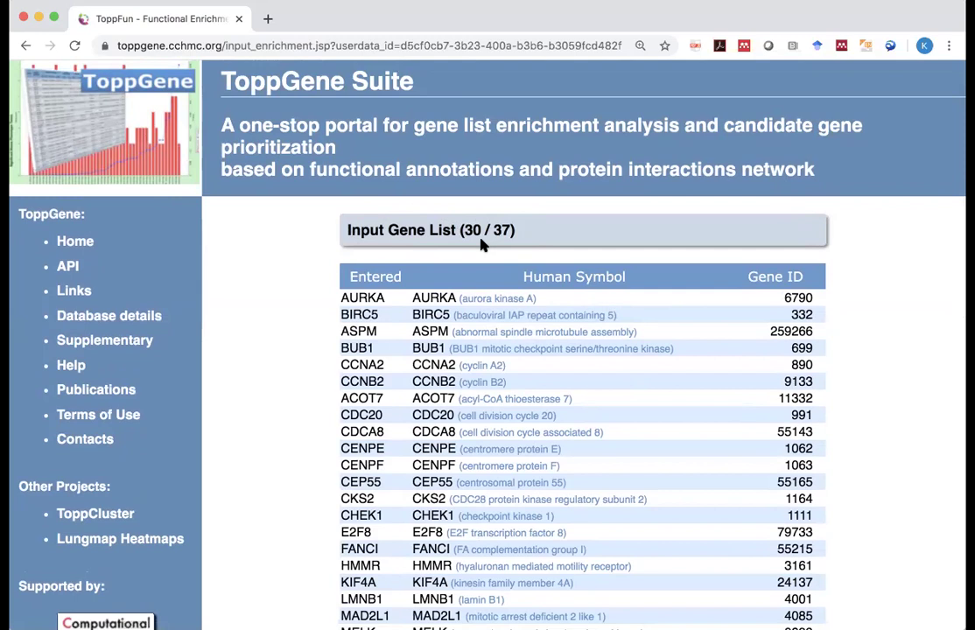
pyautogui.scroll(-1, 880, 427)
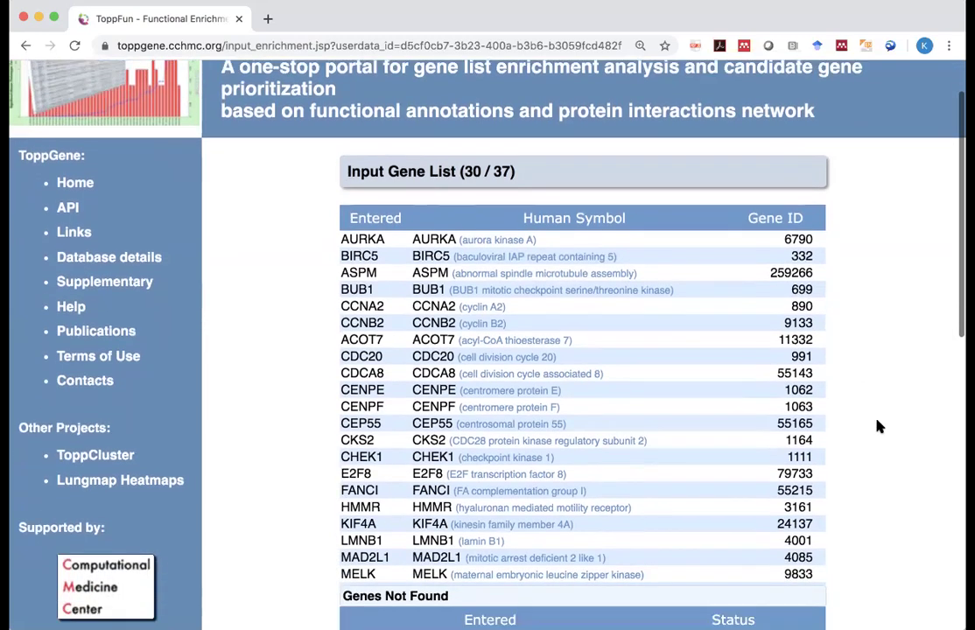
pyautogui.scroll(-4, 681, 403)
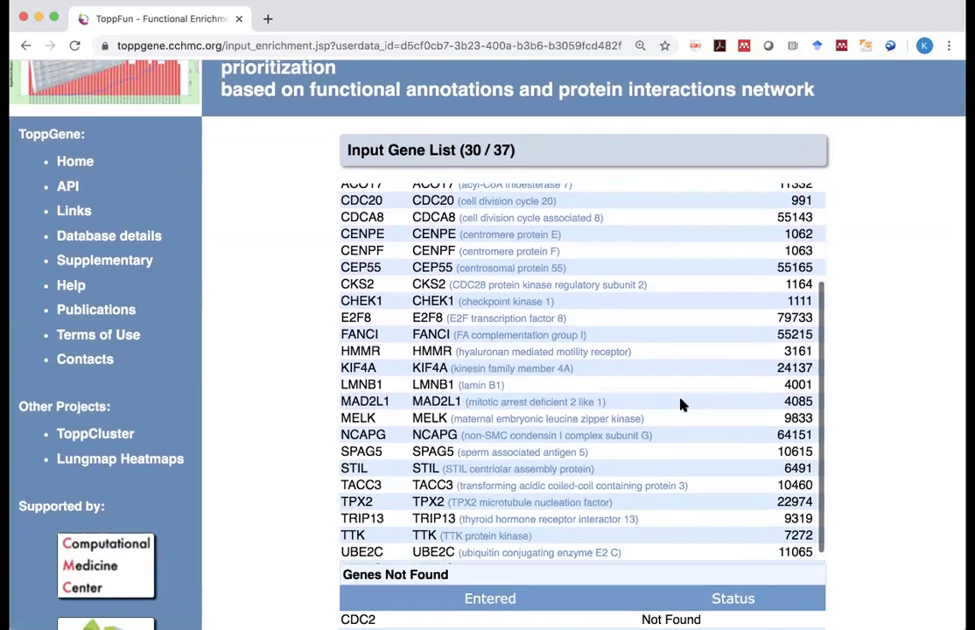
pyautogui.scroll(3, 681, 404)
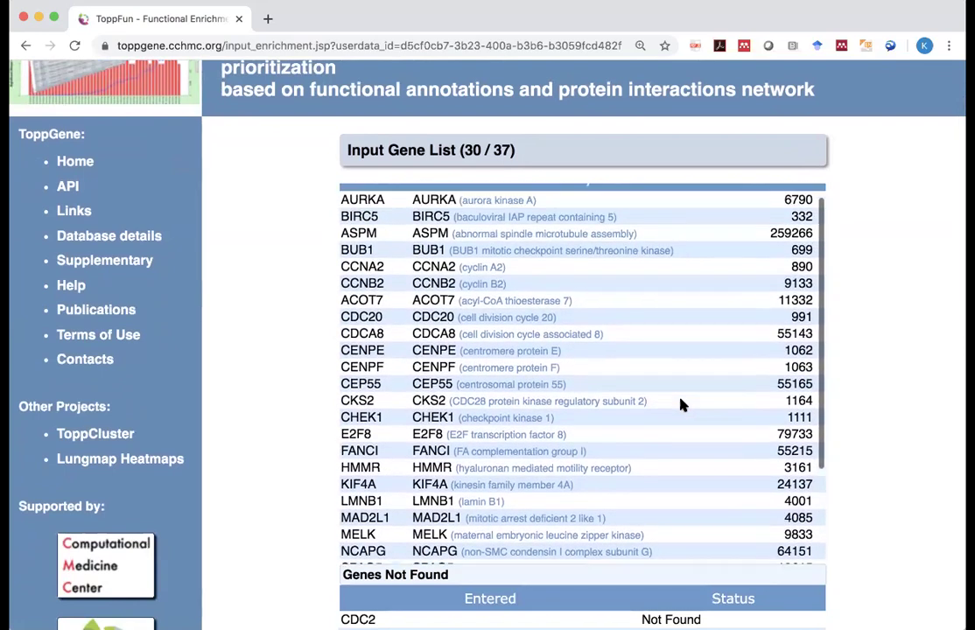
pyautogui.scroll(-4, 866, 518)
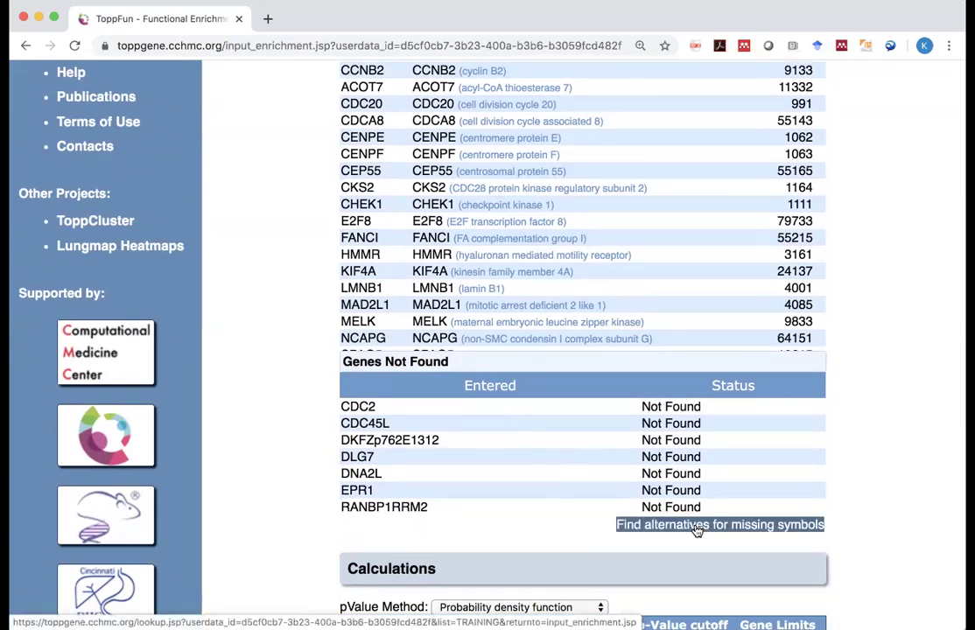
# - Look up alternatives for missing symbols and select CDK1, CDC45, DLGAP5 and DNA2 as replacements
pyautogui.click(782, 527)
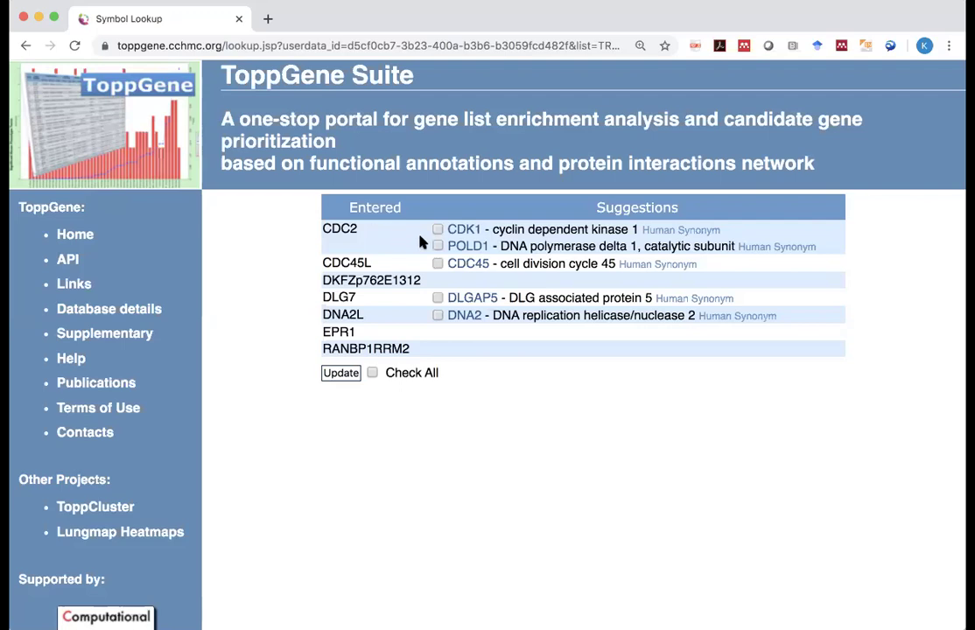
pyautogui.doubleClick(464, 248)
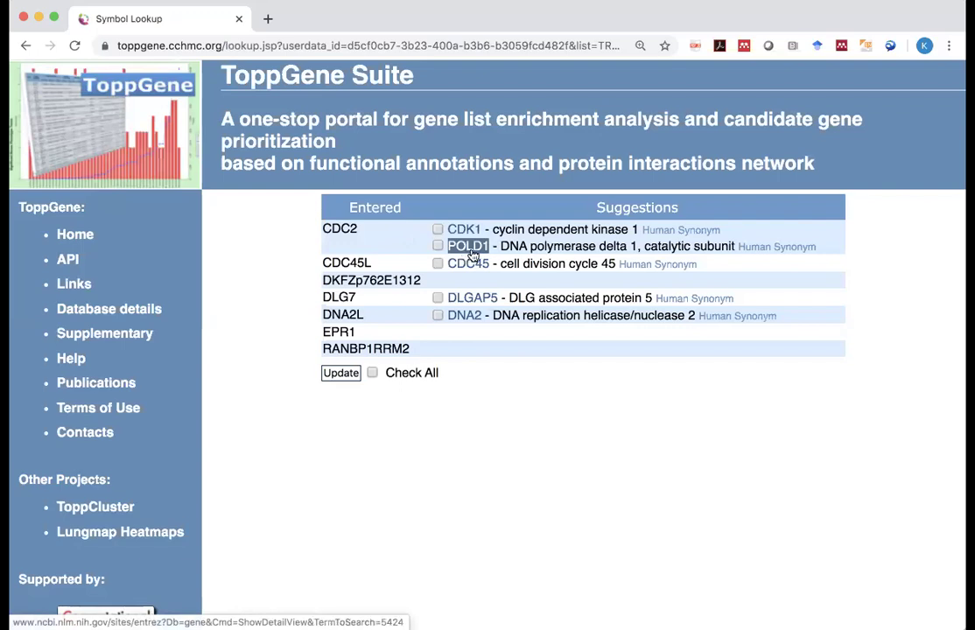
pyautogui.click(340, 230)
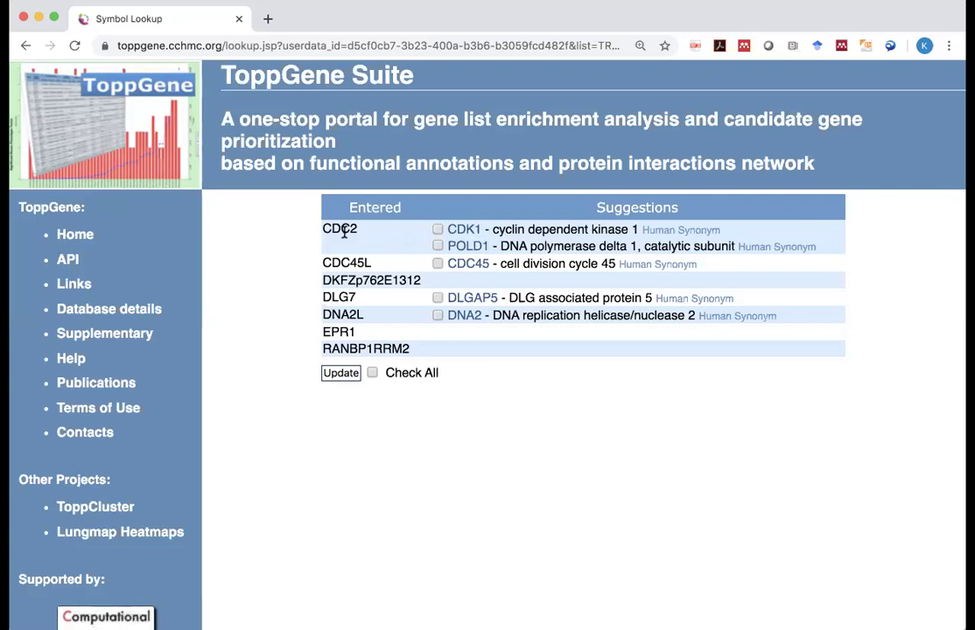
pyautogui.click(438, 230)
pyautogui.click(438, 265)
pyautogui.click(437, 299)
pyautogui.click(437, 316)
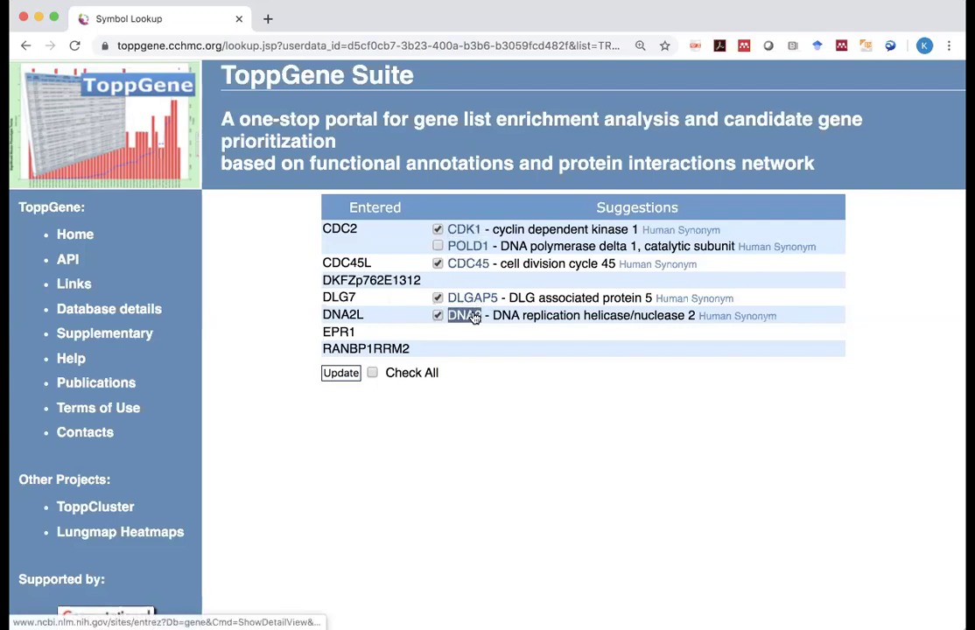
# - Apply the replacement symbols so the input gene list matches 34 of 37 genes
pyautogui.click(340, 374)
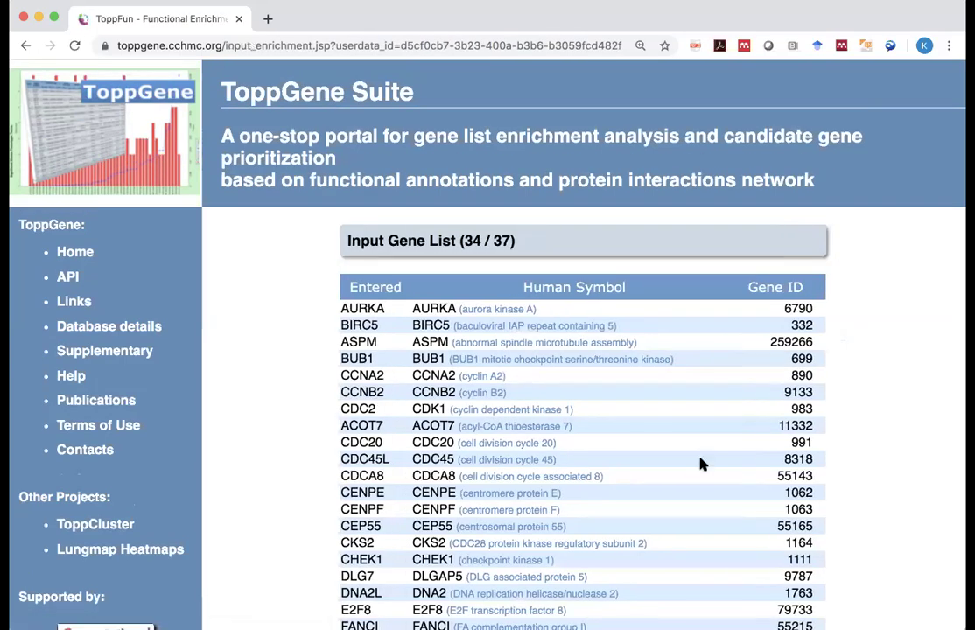
pyautogui.scroll(-1, 860, 478)
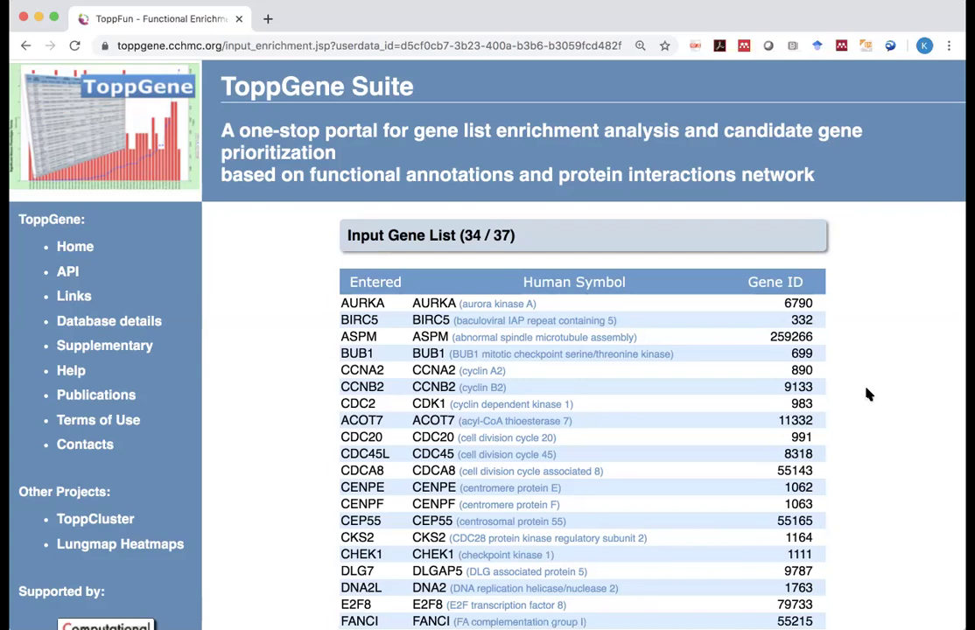
# - Scroll down to the Calculations settings table
pyautogui.scroll(-10, 866, 394)
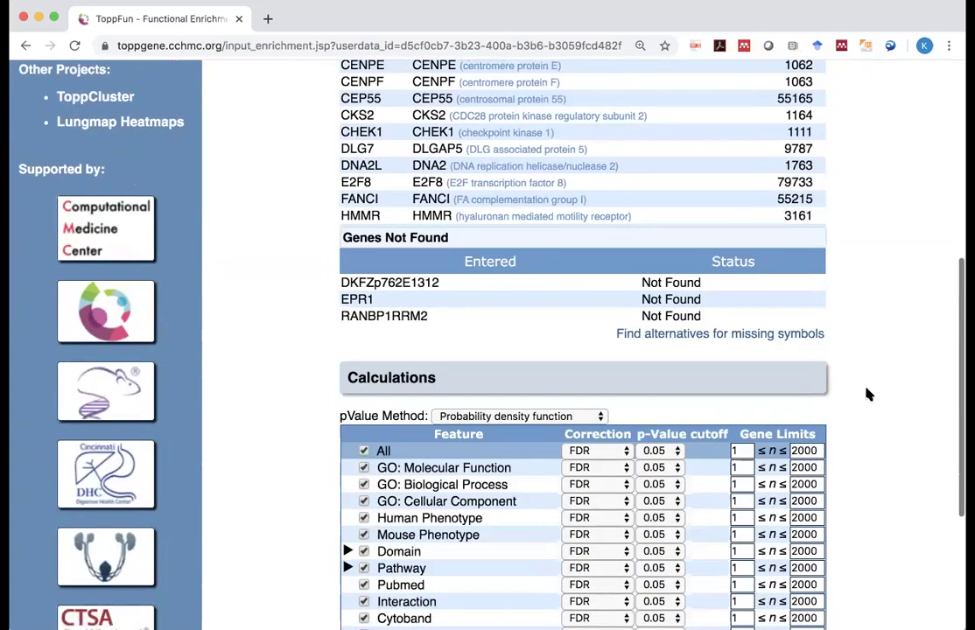
pyautogui.scroll(-2, 866, 394)
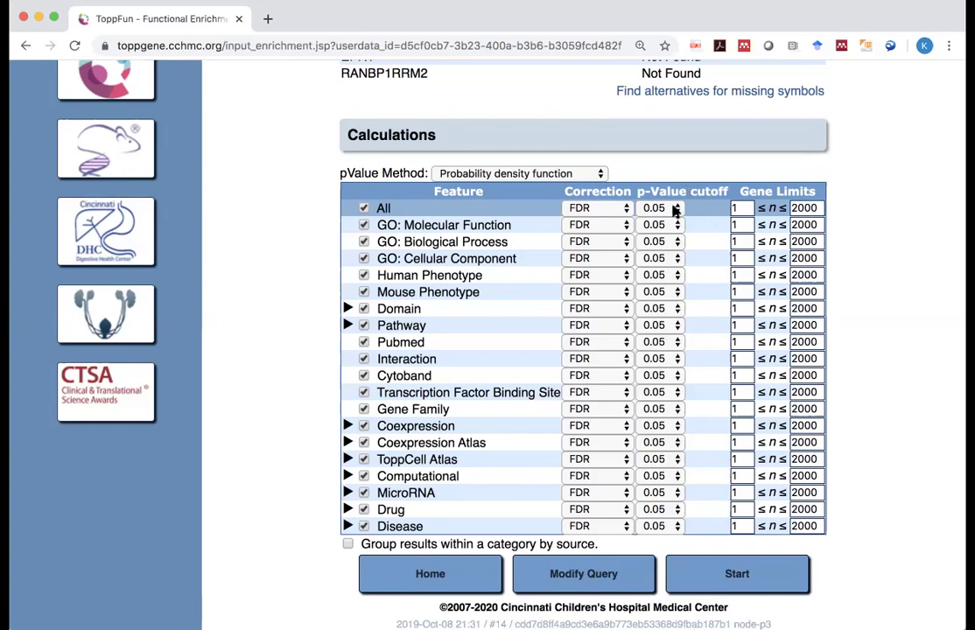
# - Check the All row's p-value cutoff choices and leave it at 0.05
pyautogui.click(675, 211)
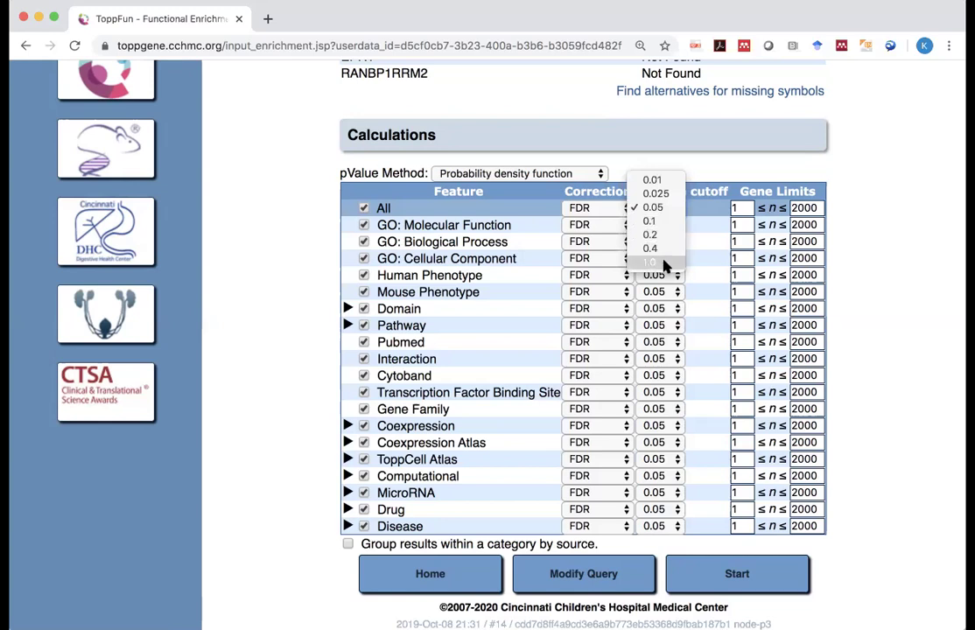
pyautogui.click(721, 164)
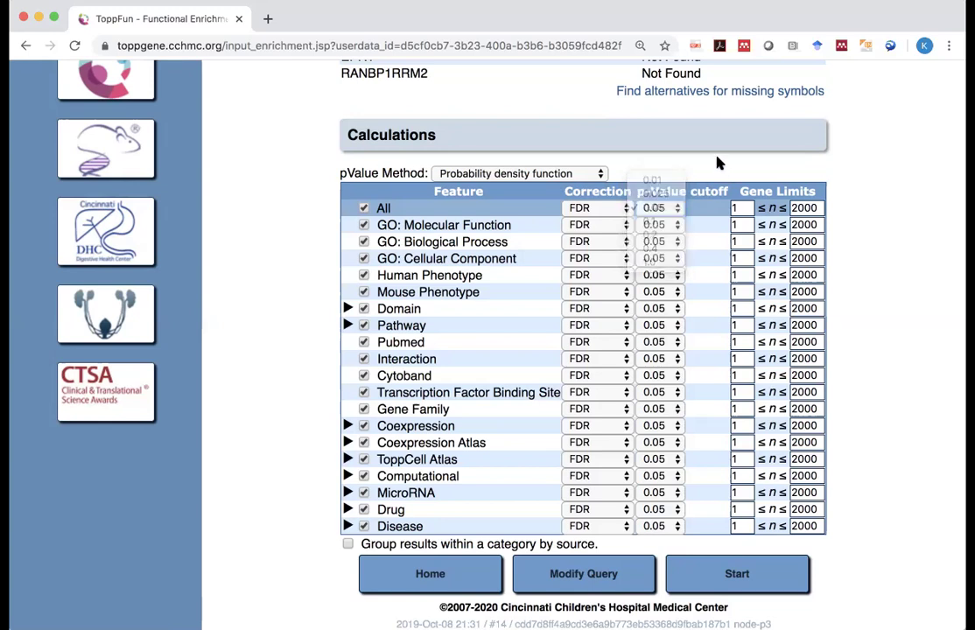
pyautogui.click(622, 211)
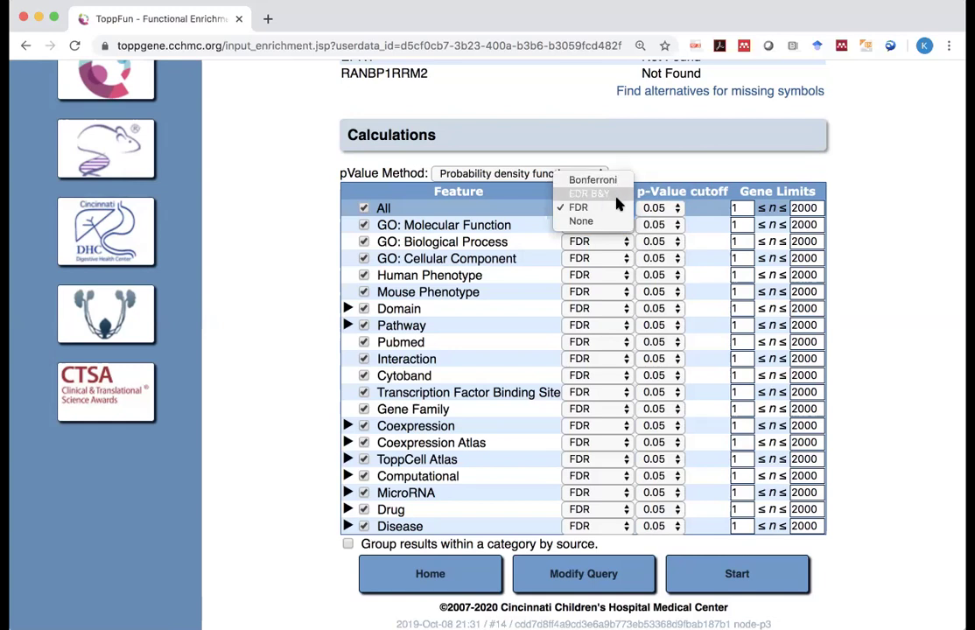
pyautogui.click(658, 178)
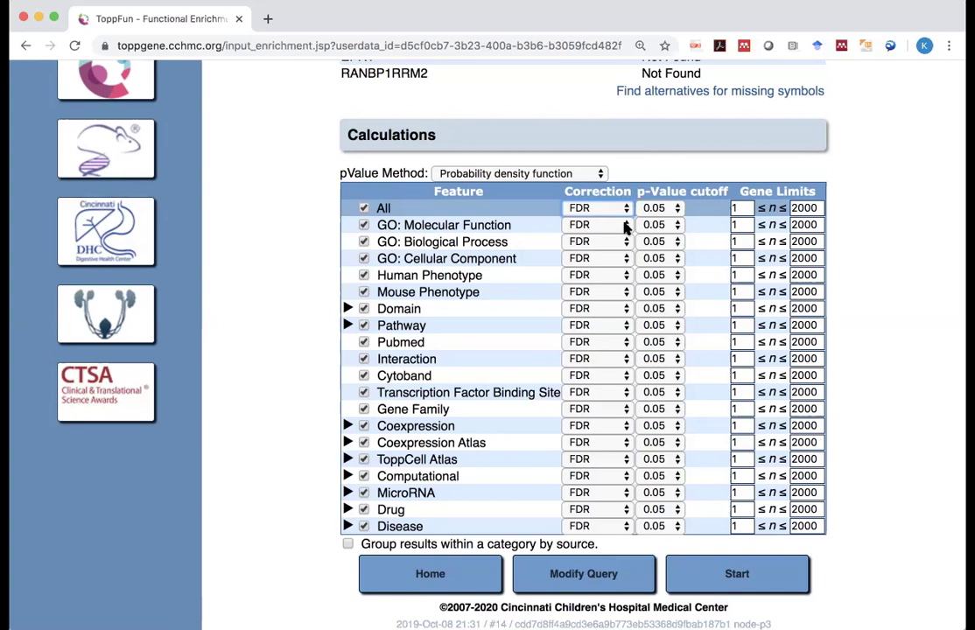
pyautogui.click(625, 228)
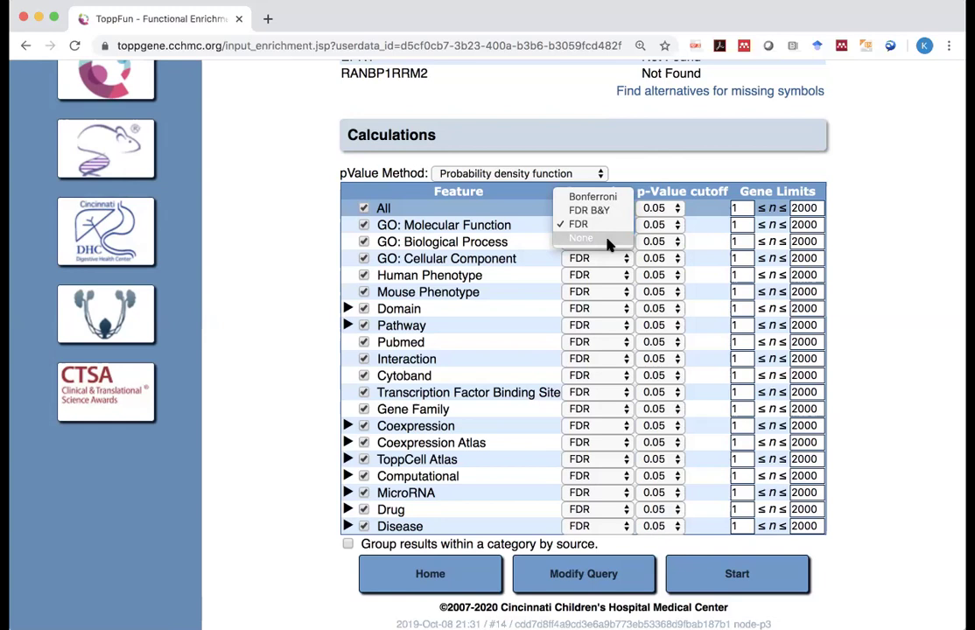
# - Close the correction method choices, keeping FDR
pyautogui.click(663, 179)
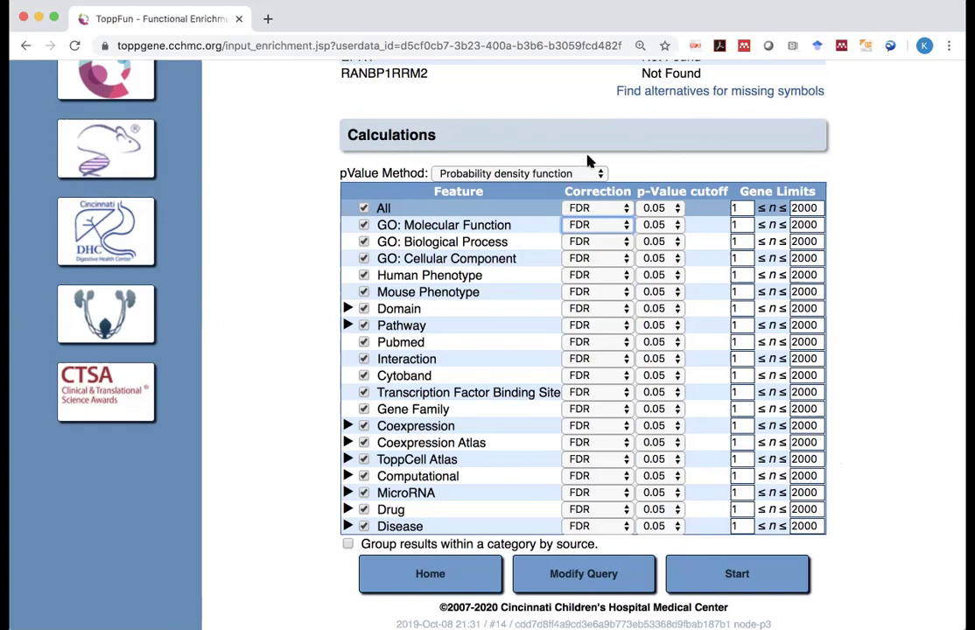
# - Run the enrichment analysis and view the GO Molecular Function and Biological Process results
pyautogui.click(739, 578)
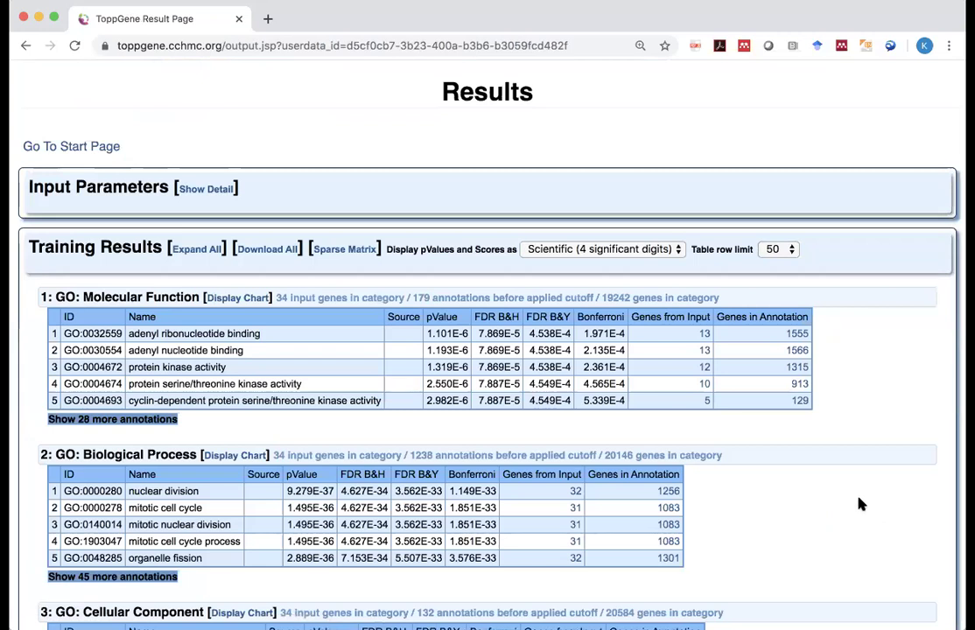
pyautogui.scroll(-1, 826, 499)
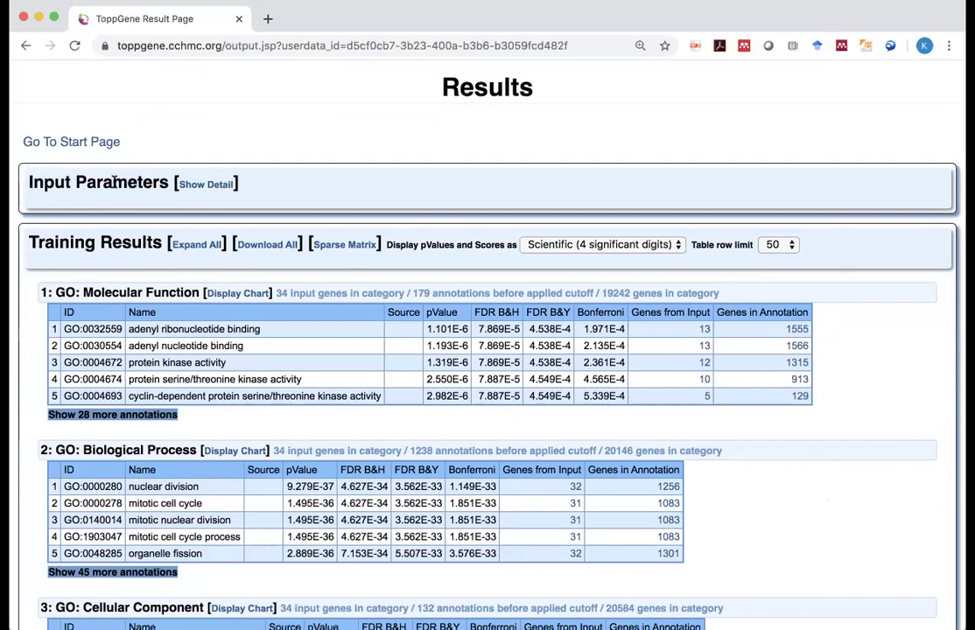
# - Expand the input parameters and confirm 34 training genes were analysed
pyautogui.click(207, 185)
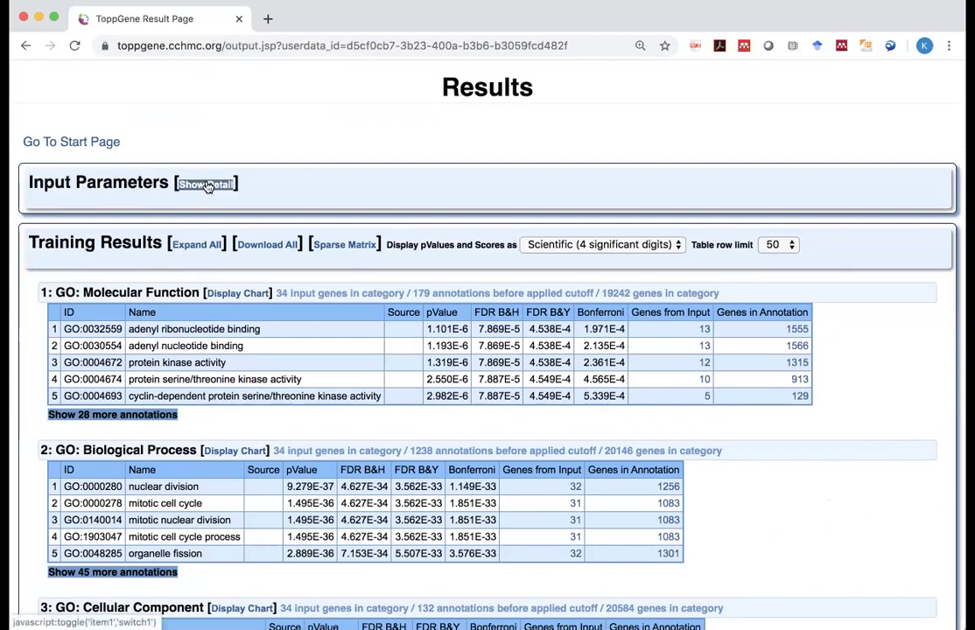
pyautogui.click(206, 185)
pyautogui.doubleClick(194, 218)
pyautogui.click(211, 223)
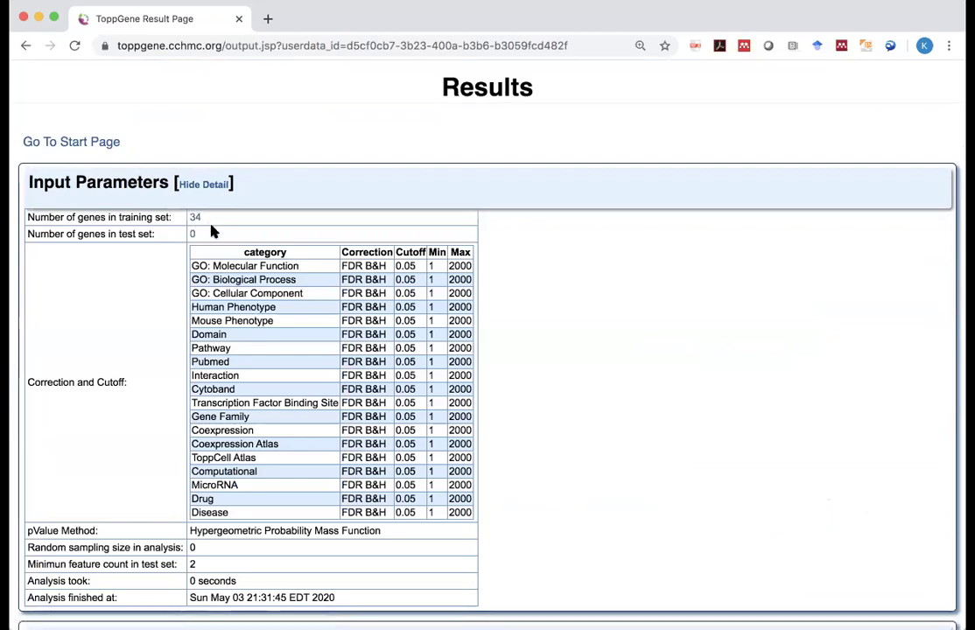
# - Scroll down to the Training Results tables, with GO: Cellular Component topped by spindle
pyautogui.scroll(-1, 213, 231)
pyautogui.scroll(-1, 213, 230)
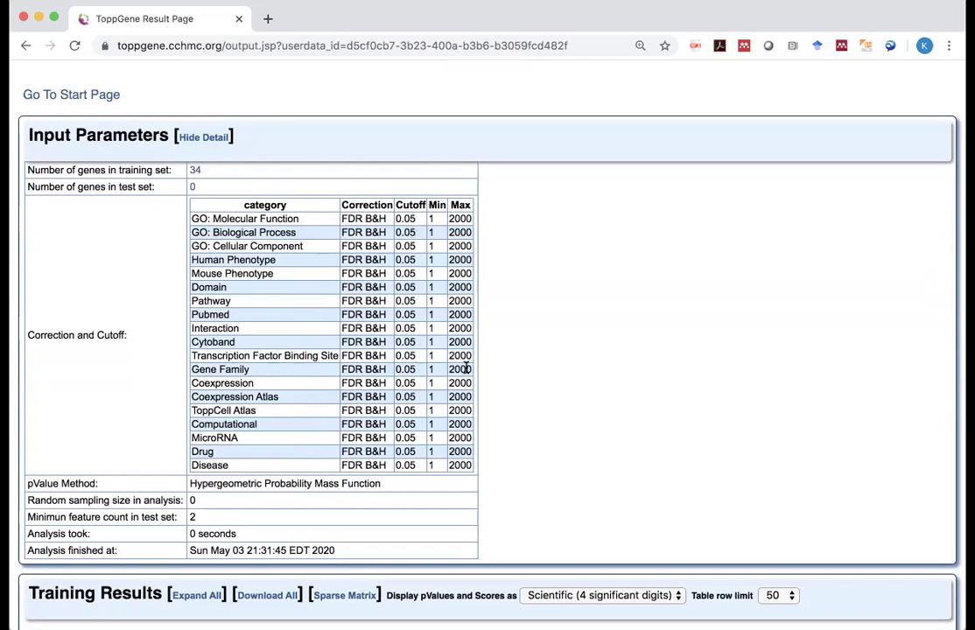
pyautogui.scroll(-3, 500, 378)
pyautogui.scroll(-5, 501, 378)
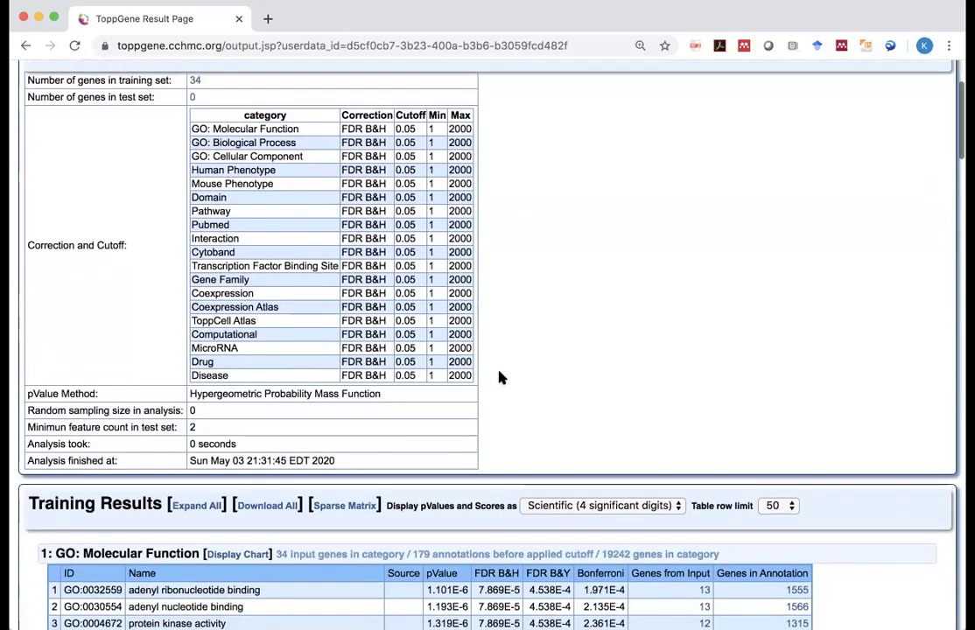
pyautogui.scroll(-7, 500, 376)
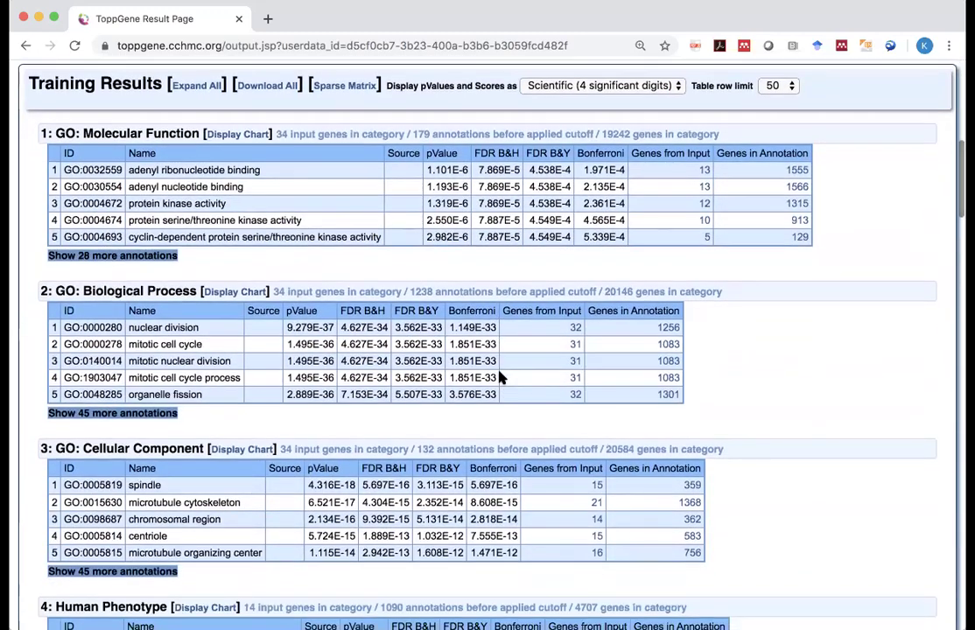
pyautogui.scroll(-1, 728, 327)
pyautogui.scroll(-1, 728, 328)
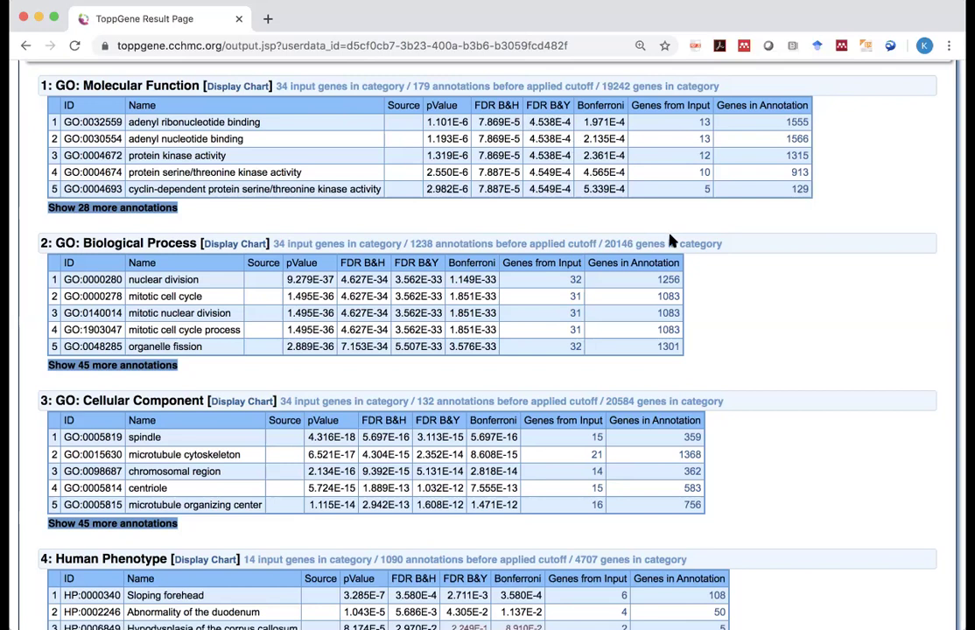
# - Inspect the 31 input genes annotated to mitotic cell cycle in GO: Biological Process
pyautogui.scroll(-2, 723, 300)
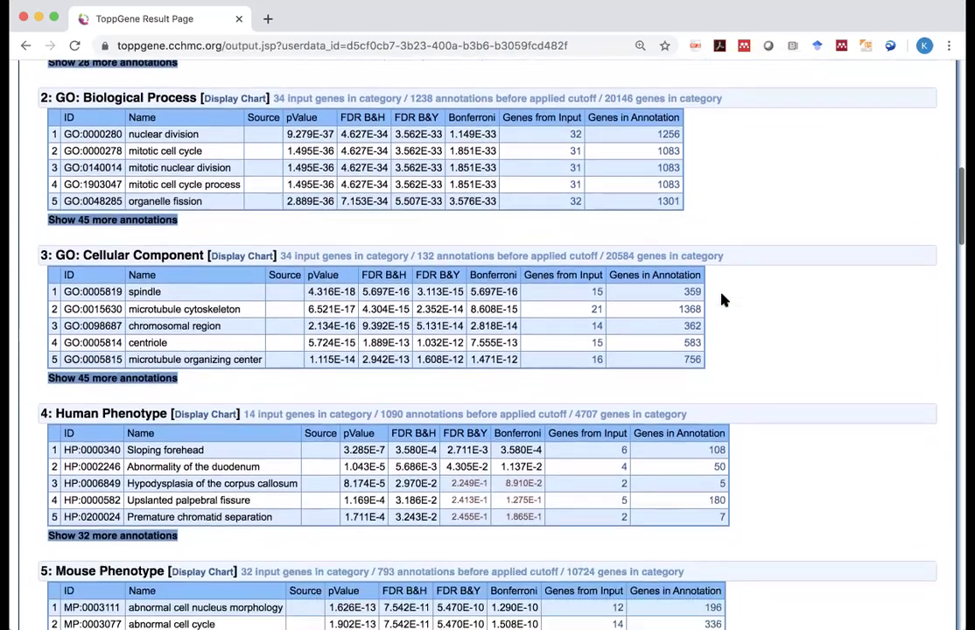
pyautogui.scroll(-1, 292, 130)
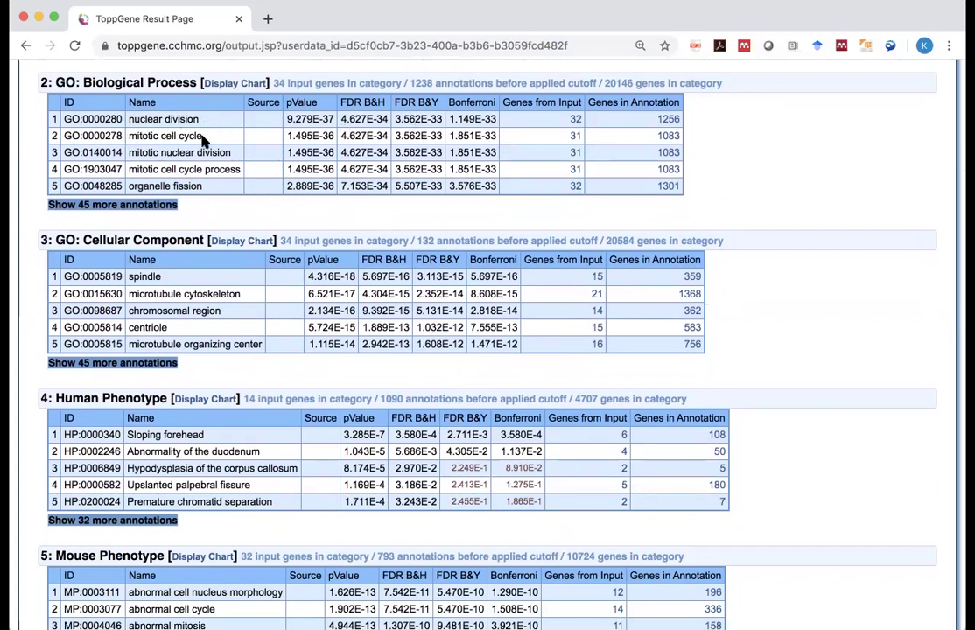
pyautogui.click(575, 138)
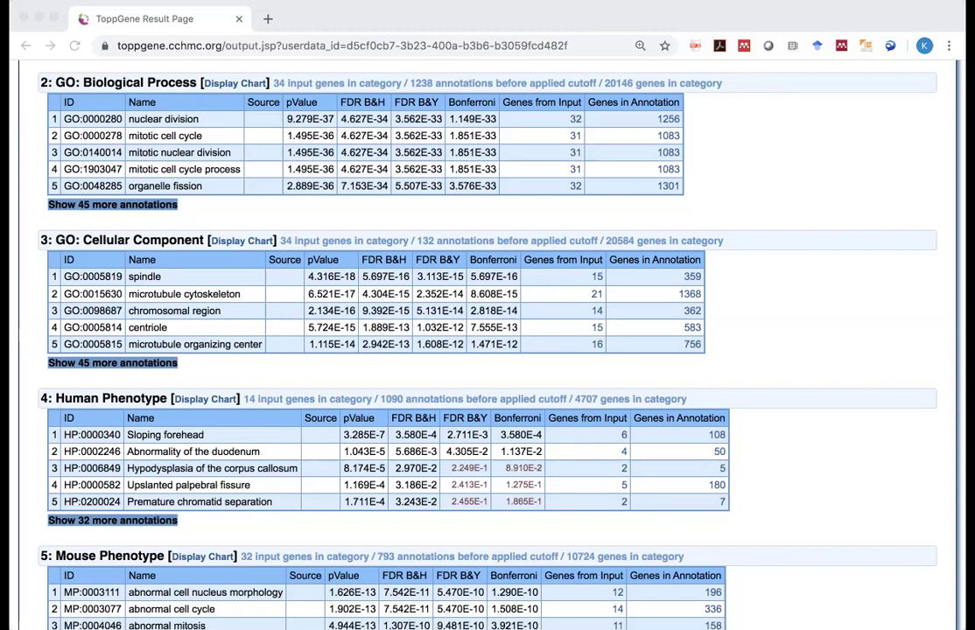
pyautogui.click(835, 204)
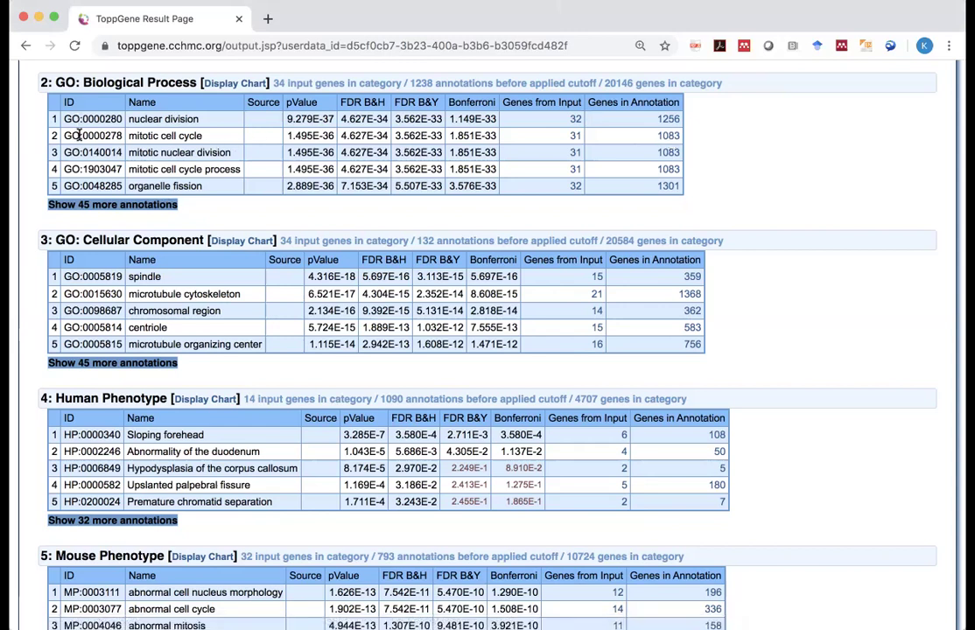
# - Expand the GO: Biological Process table to list all 50 enriched terms
pyautogui.click(62, 205)
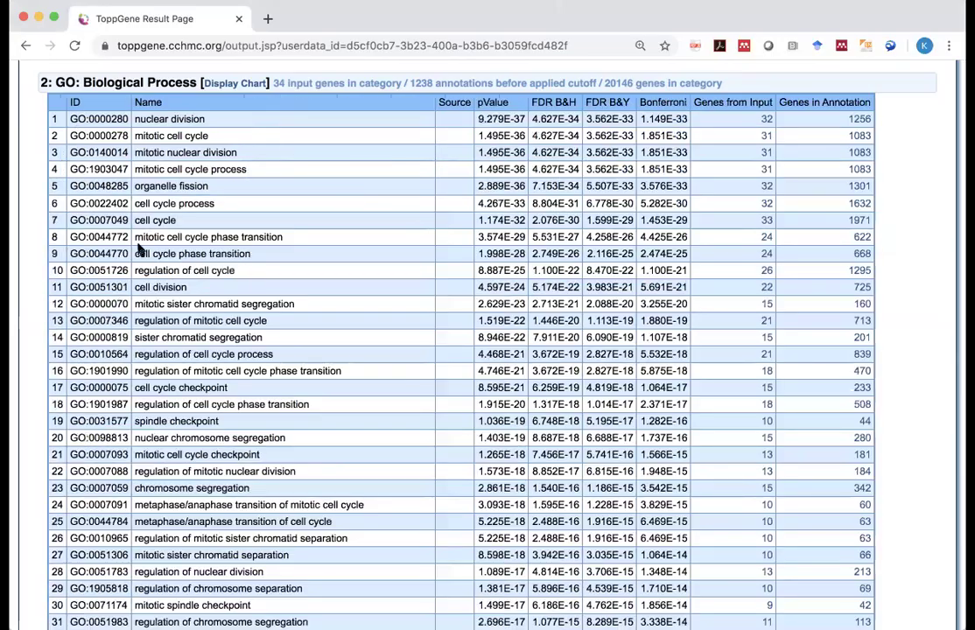
pyautogui.scroll(-1, 201, 411)
pyautogui.scroll(-10, 210, 421)
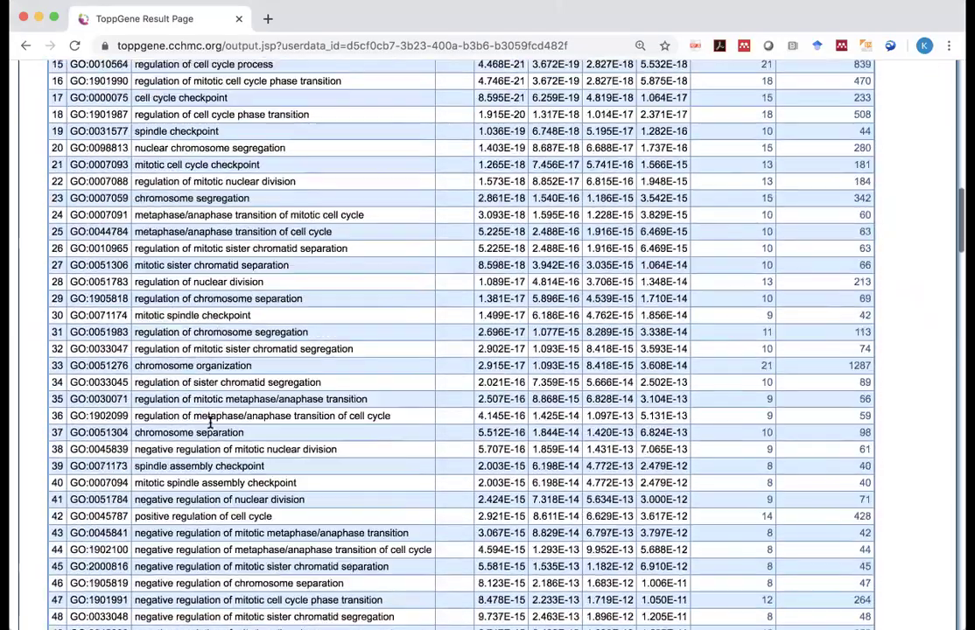
# - Go back up to the Biological Process table header and open its Display Chart
pyautogui.scroll(3, 274, 431)
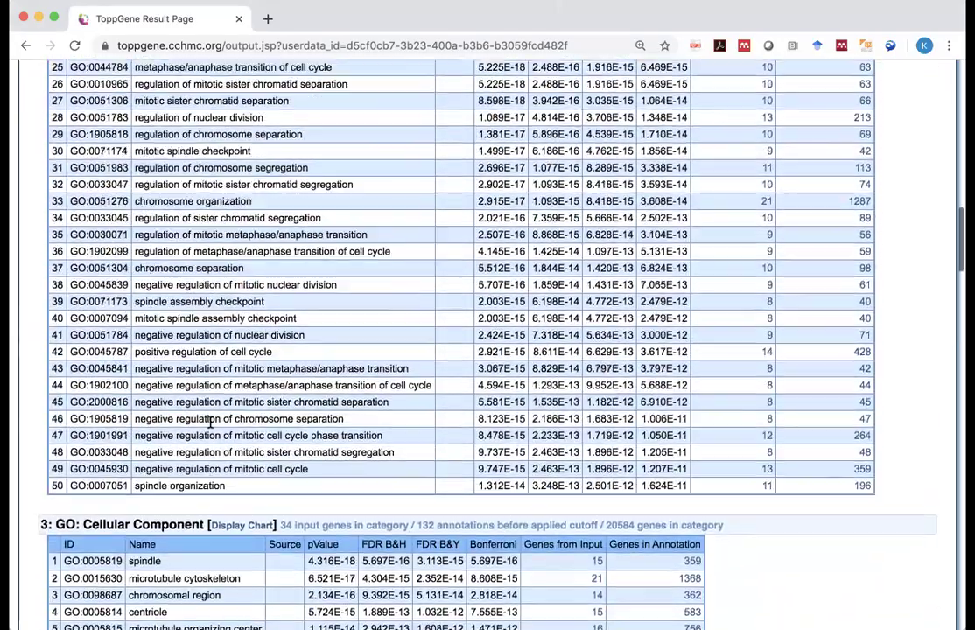
pyautogui.scroll(3, 528, 435)
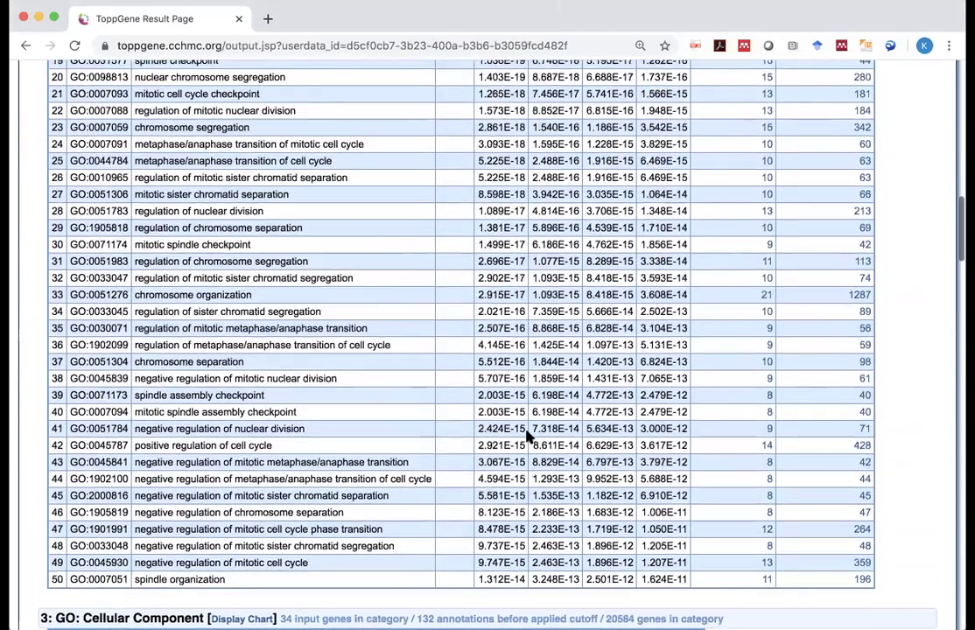
pyautogui.scroll(8, 528, 435)
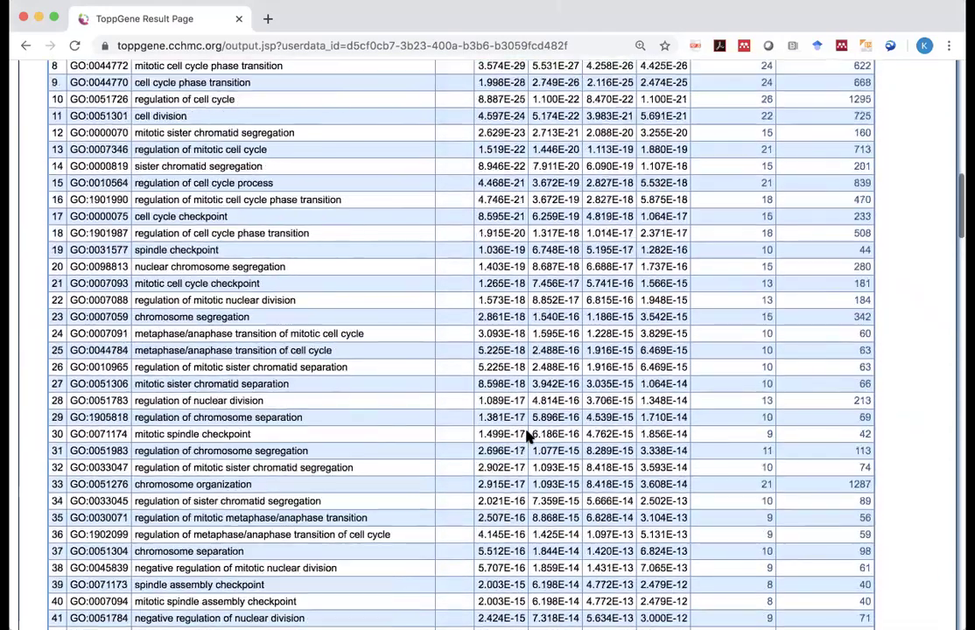
pyautogui.scroll(2, 528, 435)
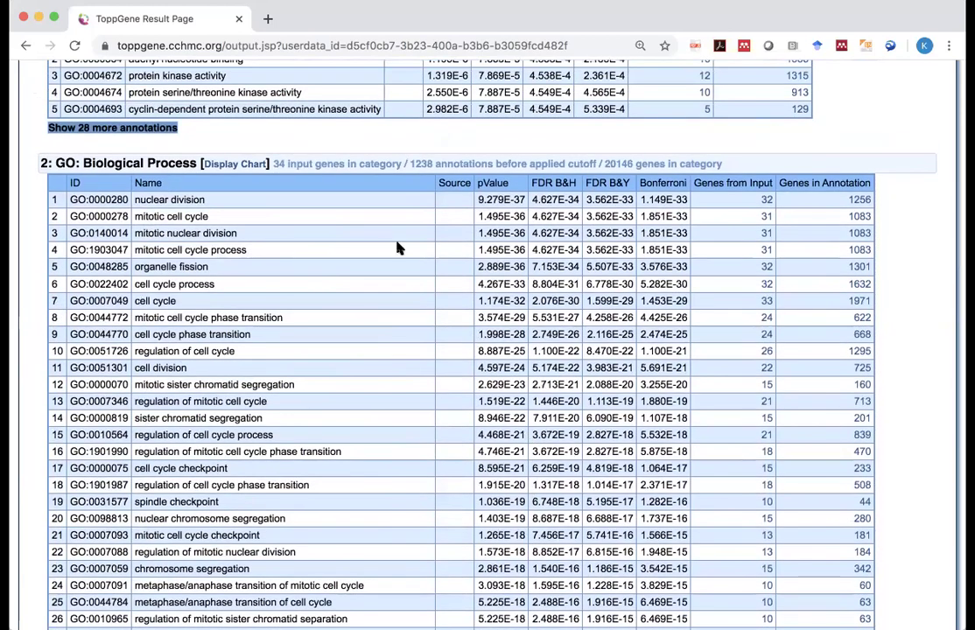
pyautogui.click(233, 167)
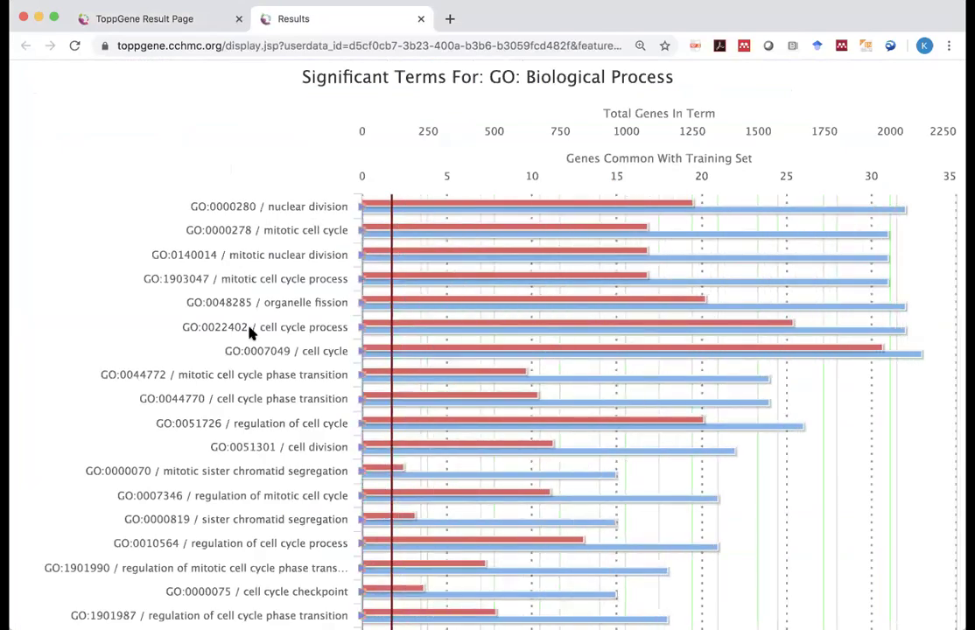
# - Read the nuclear division bar in the chart: 32 genes in common of 1256 annotated
pyautogui.scroll(-1, 250, 331)
pyautogui.moveTo(396, 187)
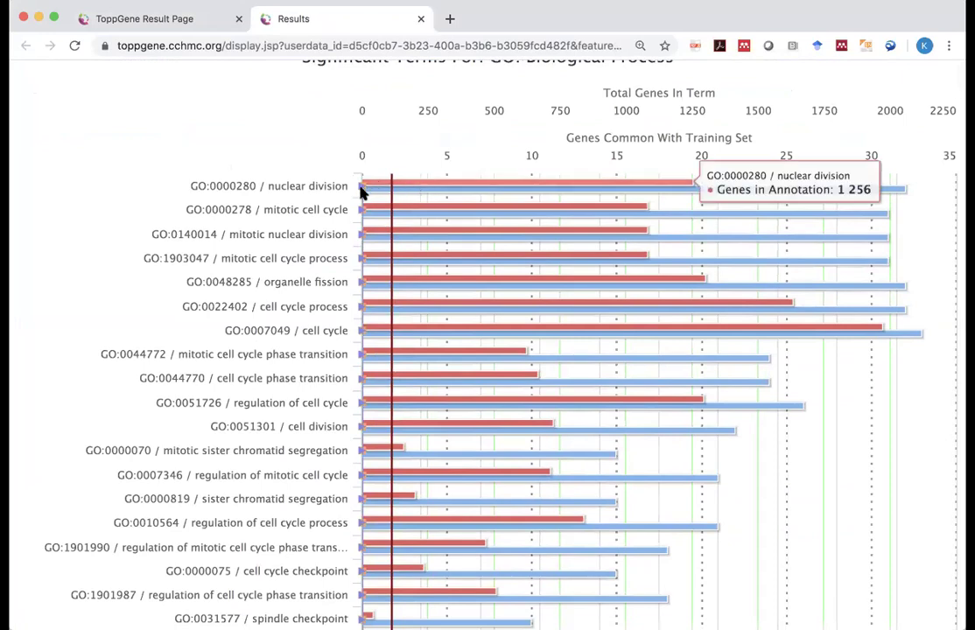
pyautogui.moveTo(364, 192)
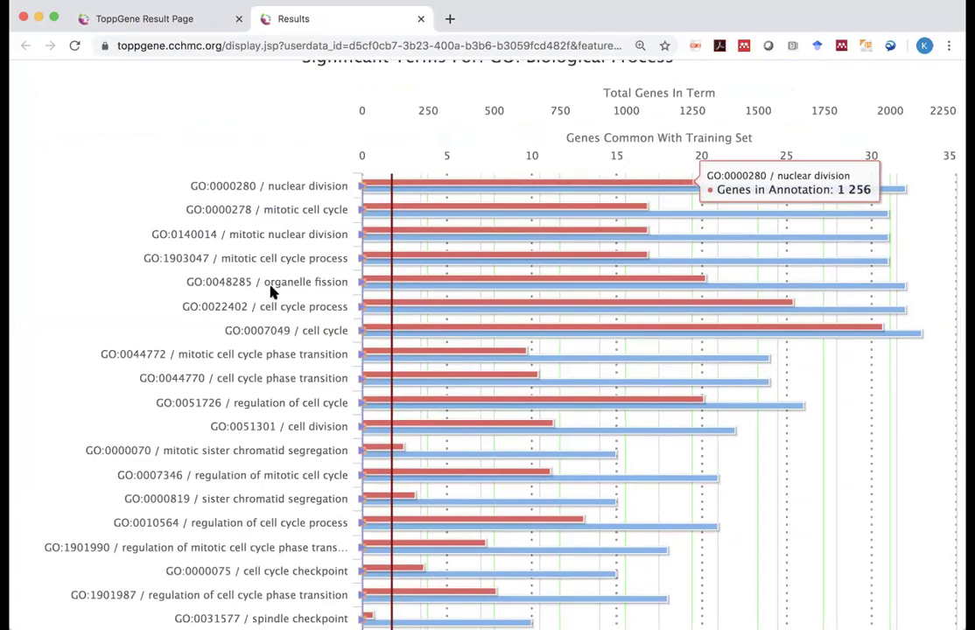
pyautogui.scroll(-2, 278, 316)
# - Check pValue, FDR B&Y and Bonferroni readings for the lowest-ranked Biological Process terms (p-value 0.0151)
pyautogui.scroll(-20, 278, 316)
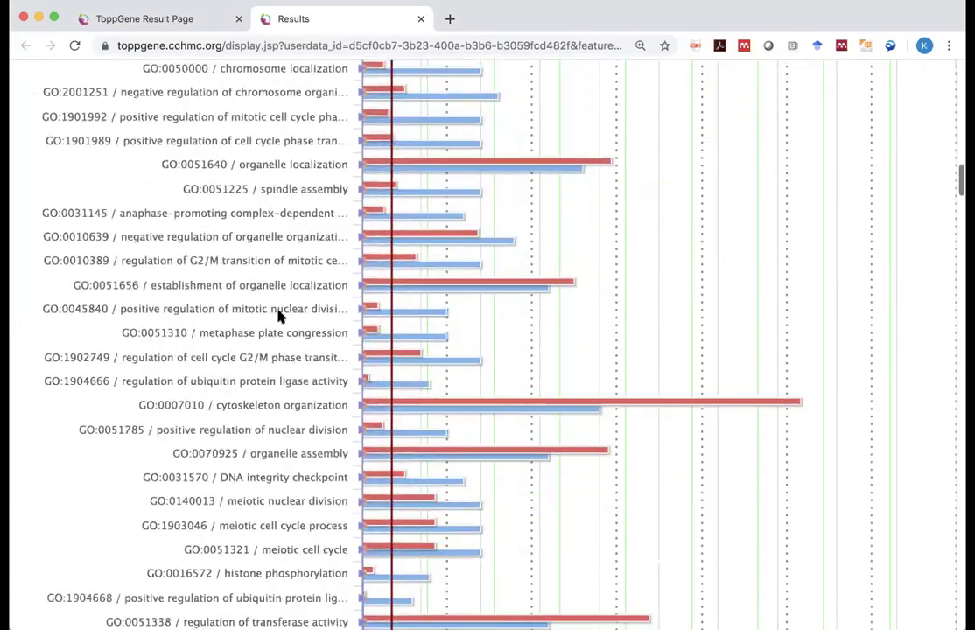
pyautogui.scroll(-20, 278, 316)
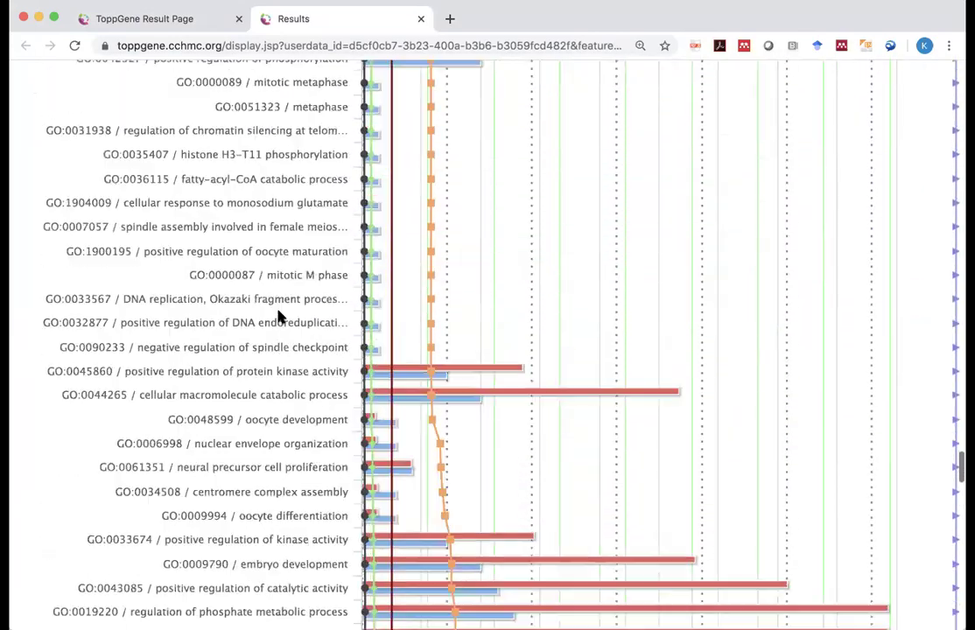
pyautogui.scroll(-5, 279, 316)
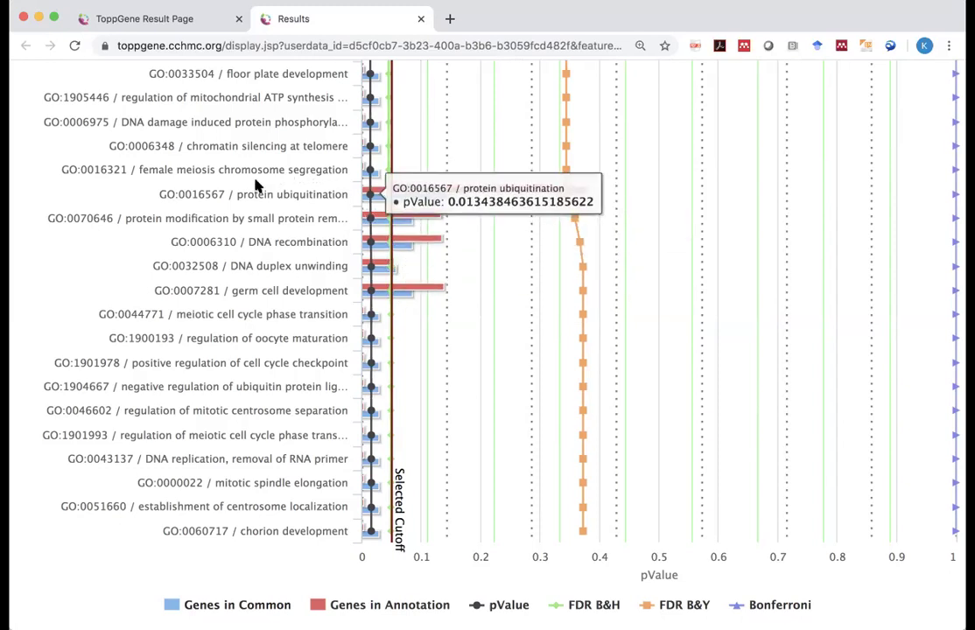
pyautogui.moveTo(446, 202)
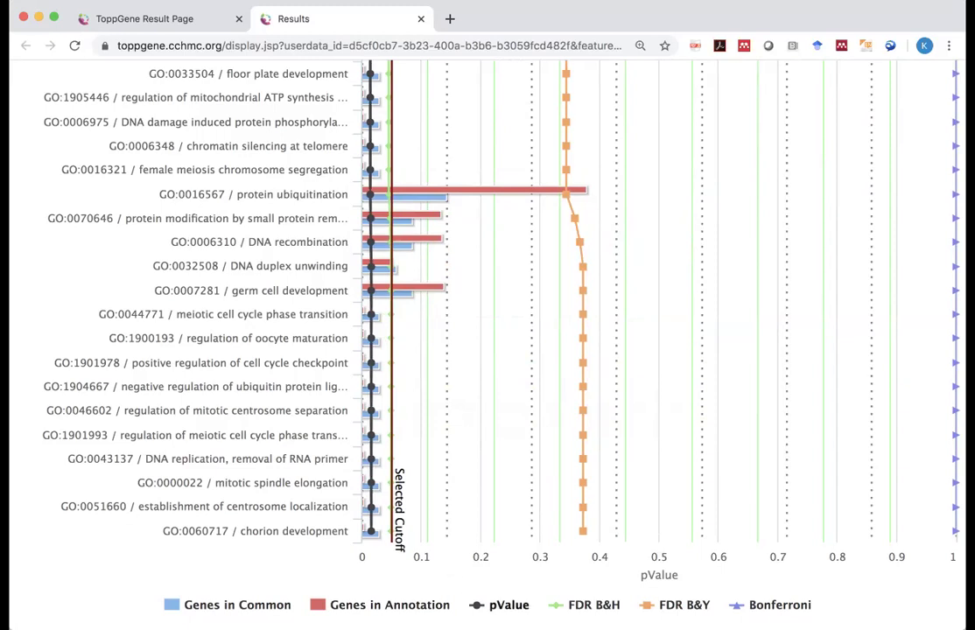
pyautogui.moveTo(370, 483)
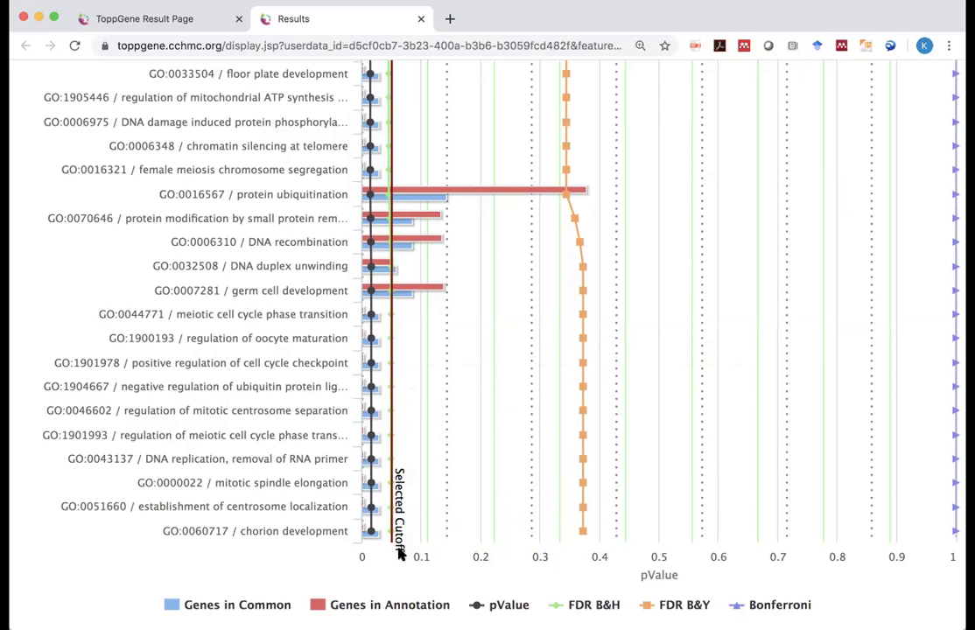
pyautogui.moveTo(391, 532)
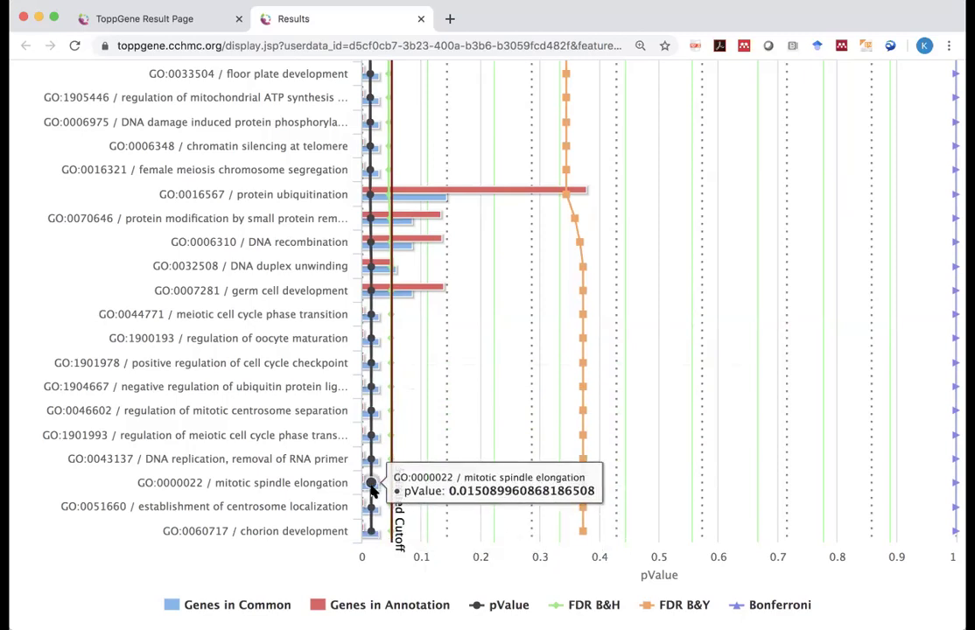
pyautogui.moveTo(372, 512)
pyautogui.moveTo(370, 437)
pyautogui.moveTo(579, 472)
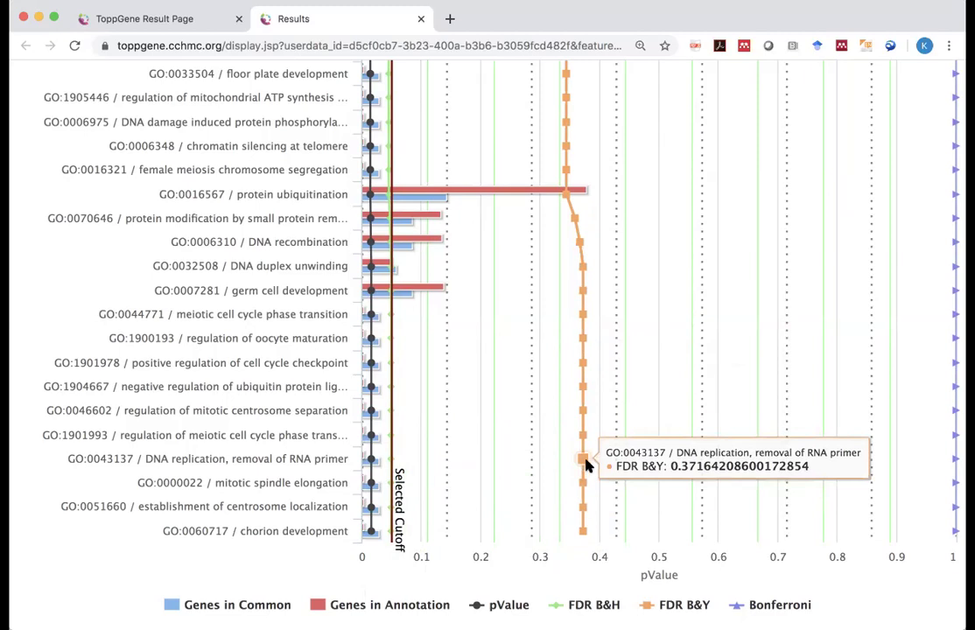
pyautogui.moveTo(398, 386)
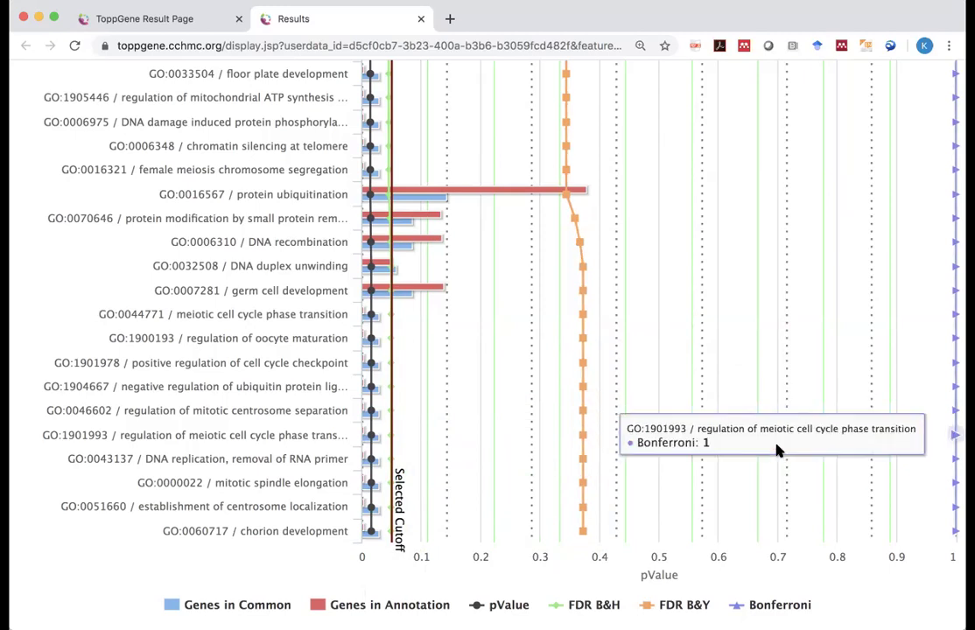
pyautogui.moveTo(955, 386)
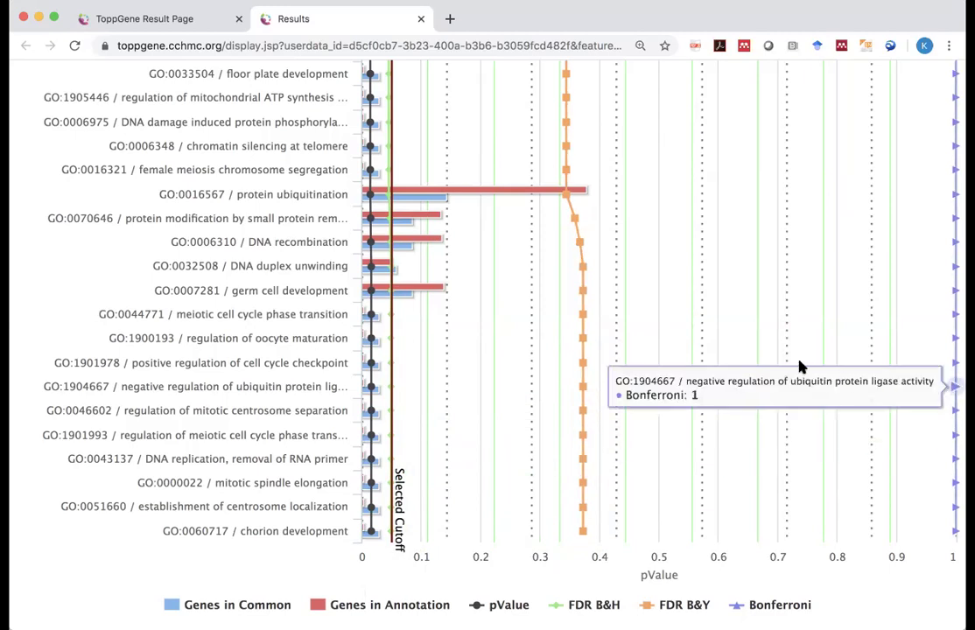
# - Recheck the nuclear division bars at the chart top, then return to the ToppGene Result Page
pyautogui.moveTo(708, 196)
pyautogui.scroll(1, 708, 196)
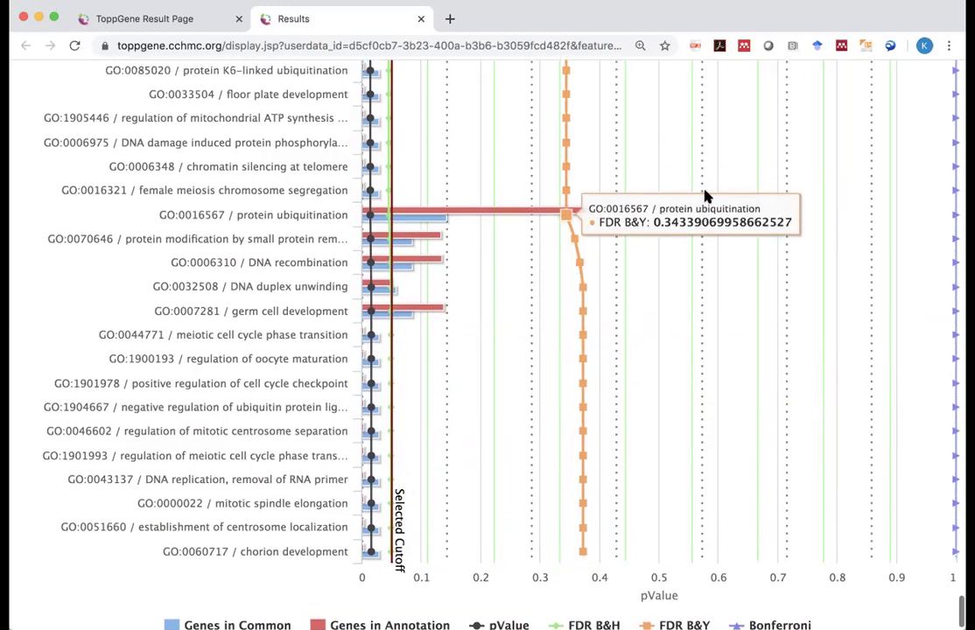
pyautogui.moveTo(418, 211)
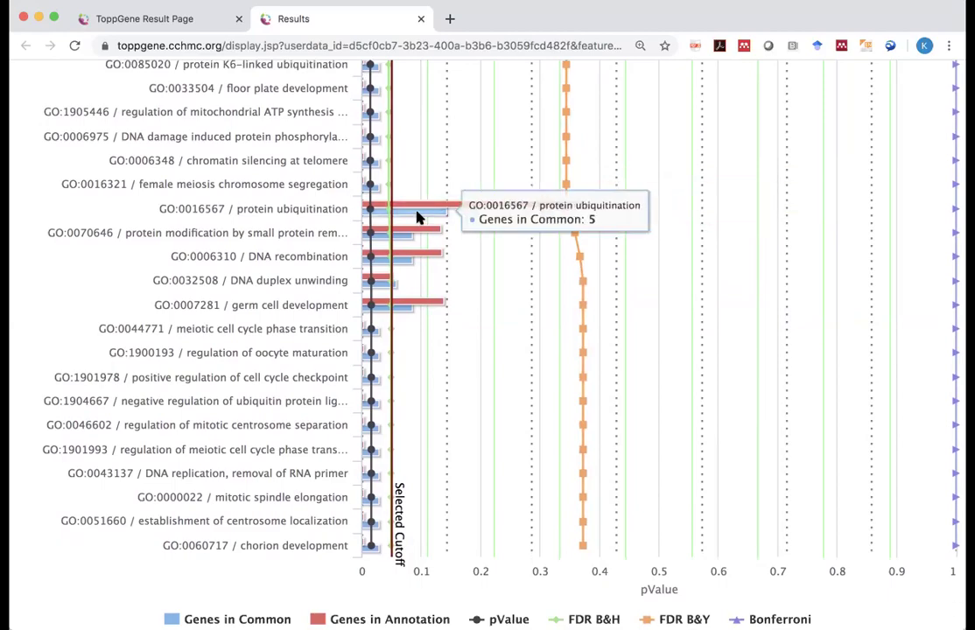
pyautogui.scroll(-15, 468, 200)
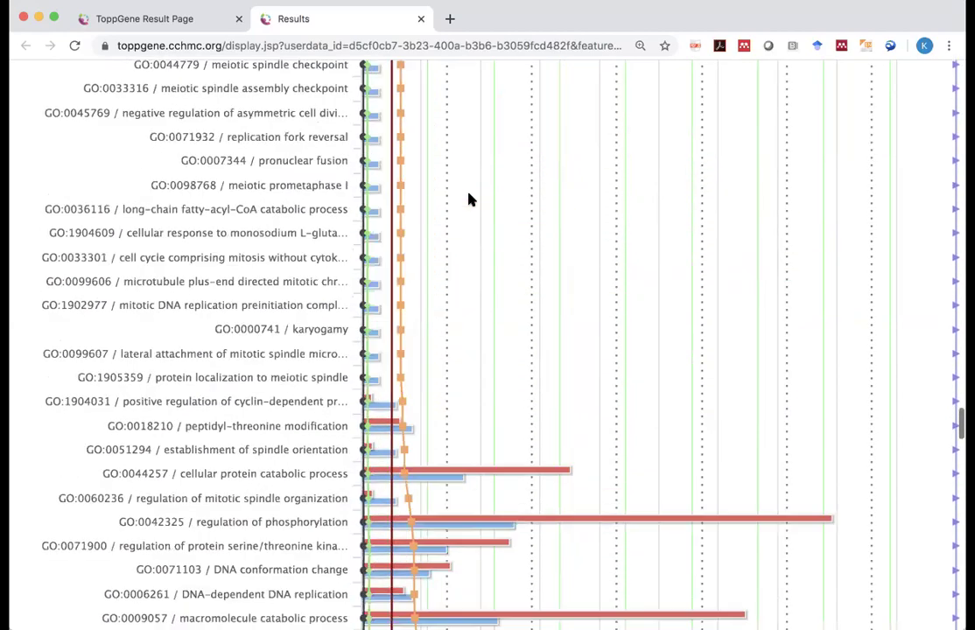
pyautogui.scroll(20, 468, 200)
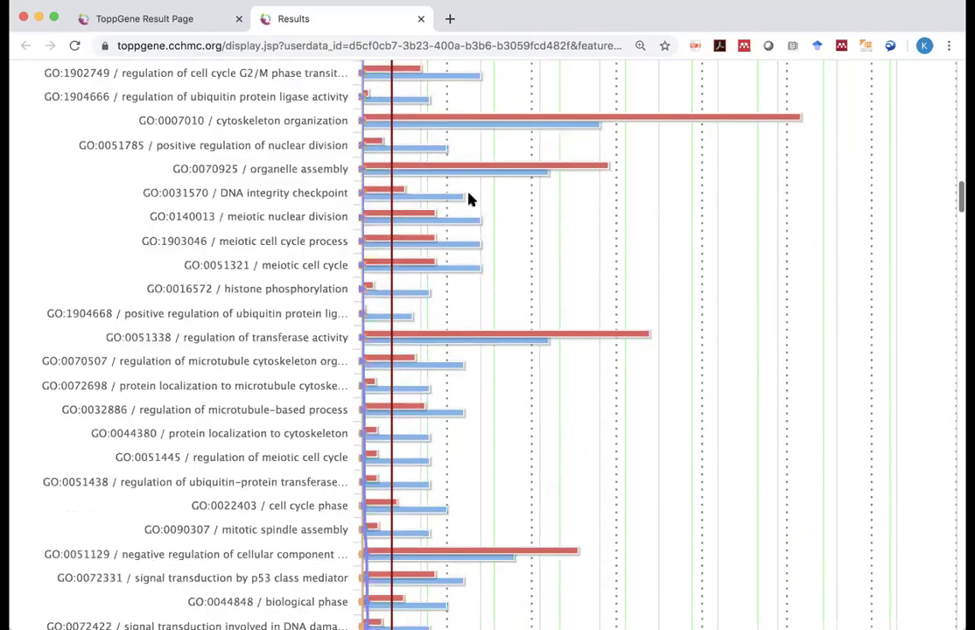
pyautogui.scroll(5, 469, 200)
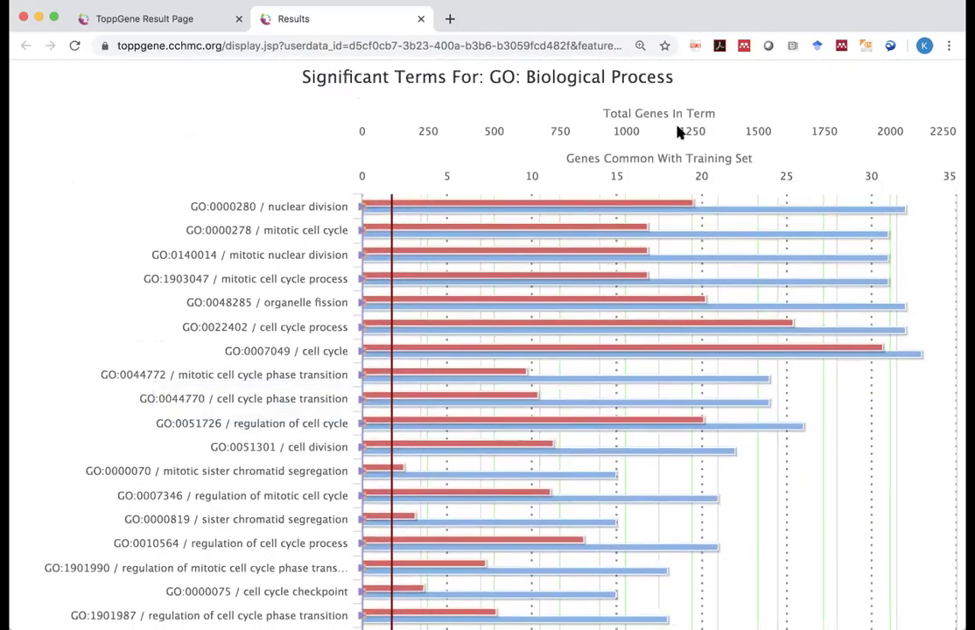
pyautogui.moveTo(489, 203)
pyautogui.moveTo(746, 210)
pyautogui.moveTo(897, 215)
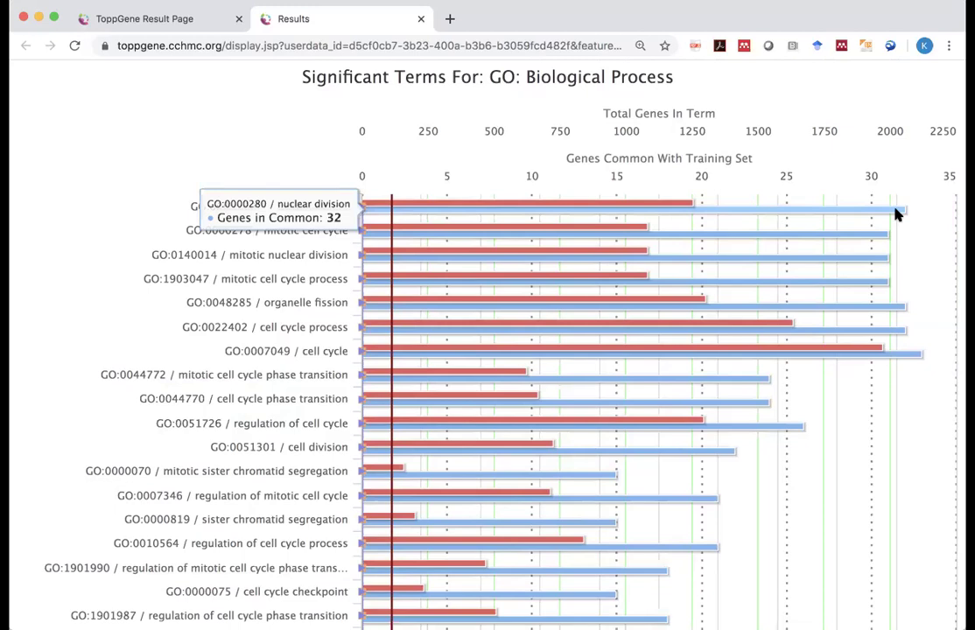
pyautogui.moveTo(366, 209)
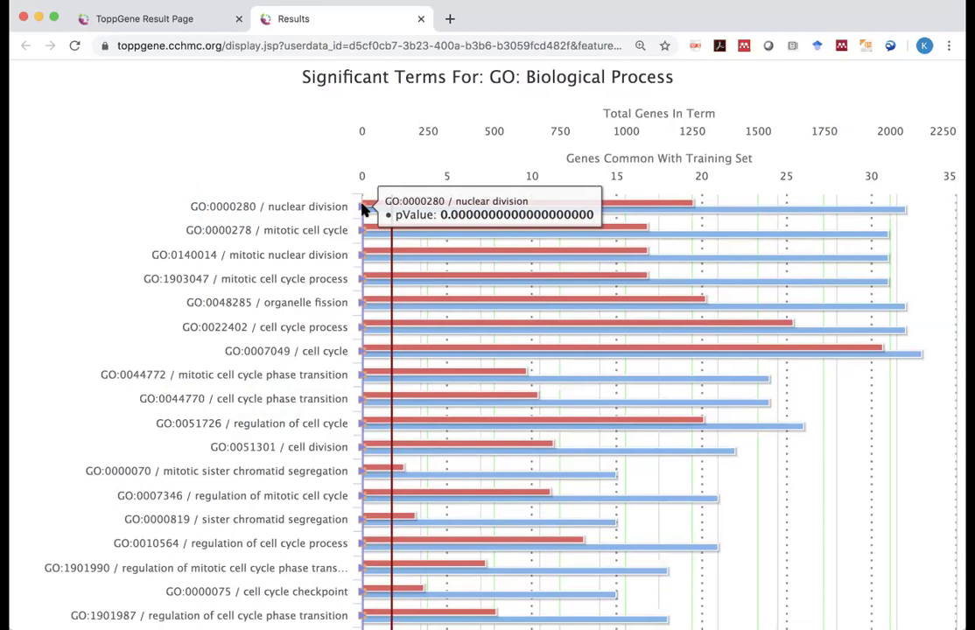
pyautogui.click(166, 20)
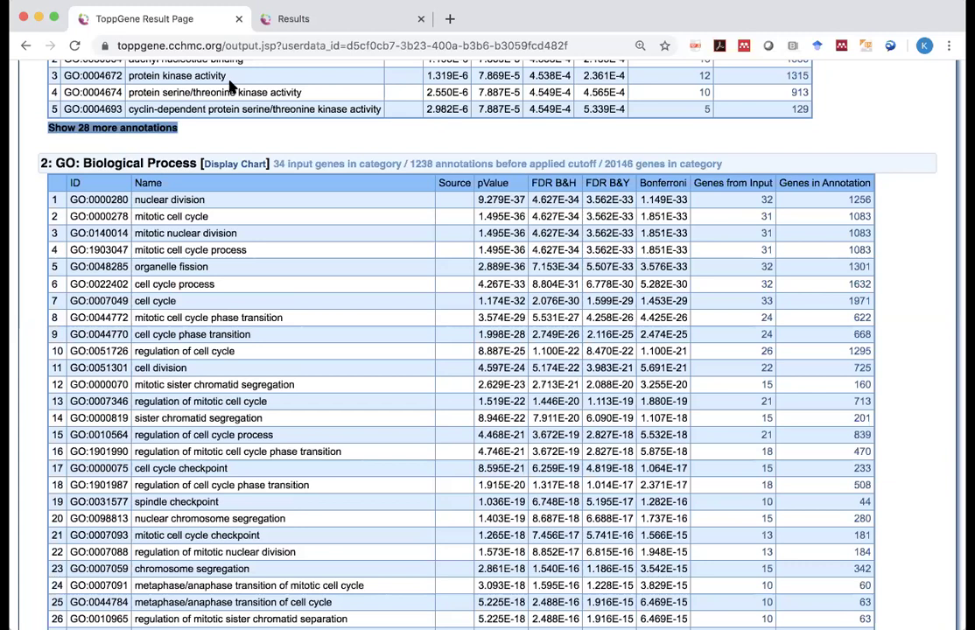
# - Show the 32 additional Human Phenotype annotations
pyautogui.scroll(-1, 537, 333)
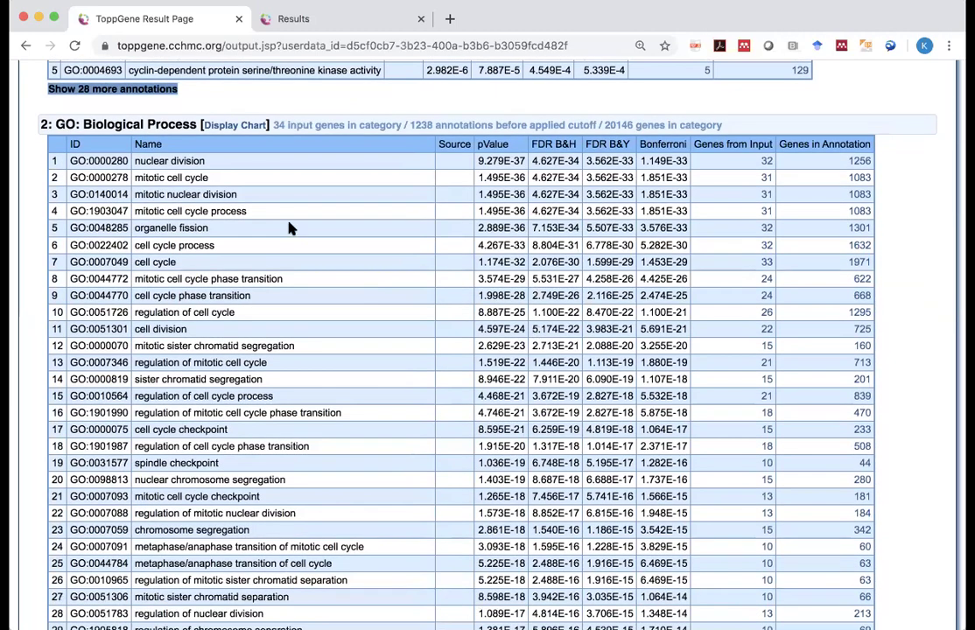
pyautogui.scroll(-15, 372, 426)
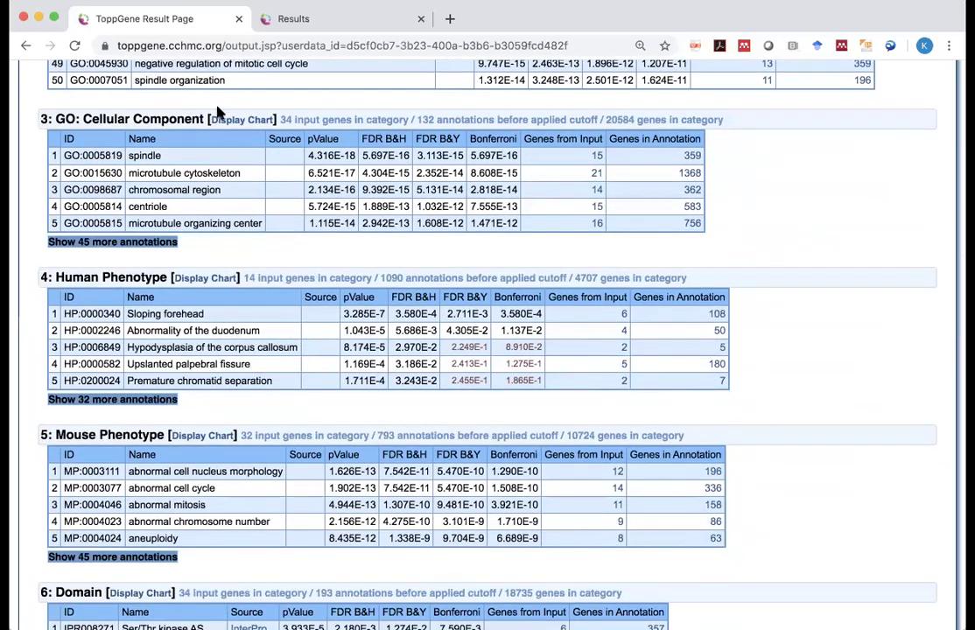
pyautogui.scroll(-2, 201, 187)
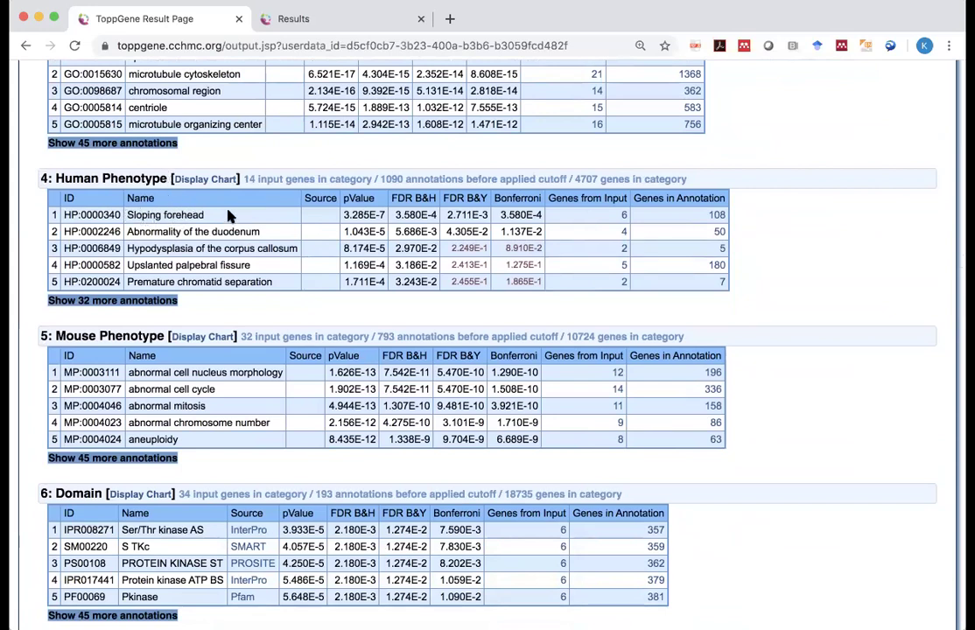
pyautogui.click(161, 302)
# - Scroll through Mouse Phenotype and Domain results to the Pathway table, led by REACTOME Cell Cycle
pyautogui.scroll(-1, 140, 280)
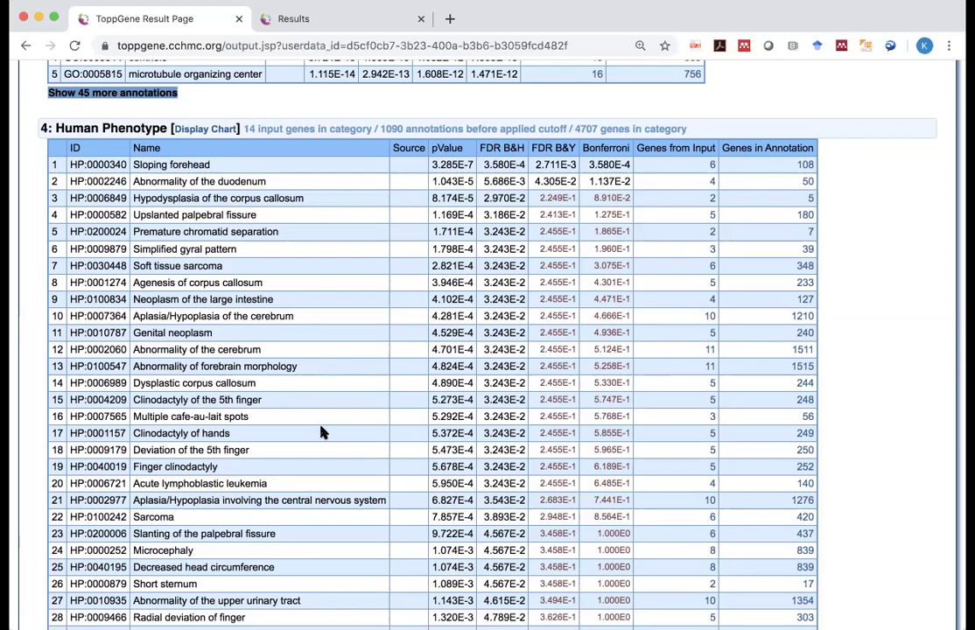
pyautogui.scroll(-7, 321, 432)
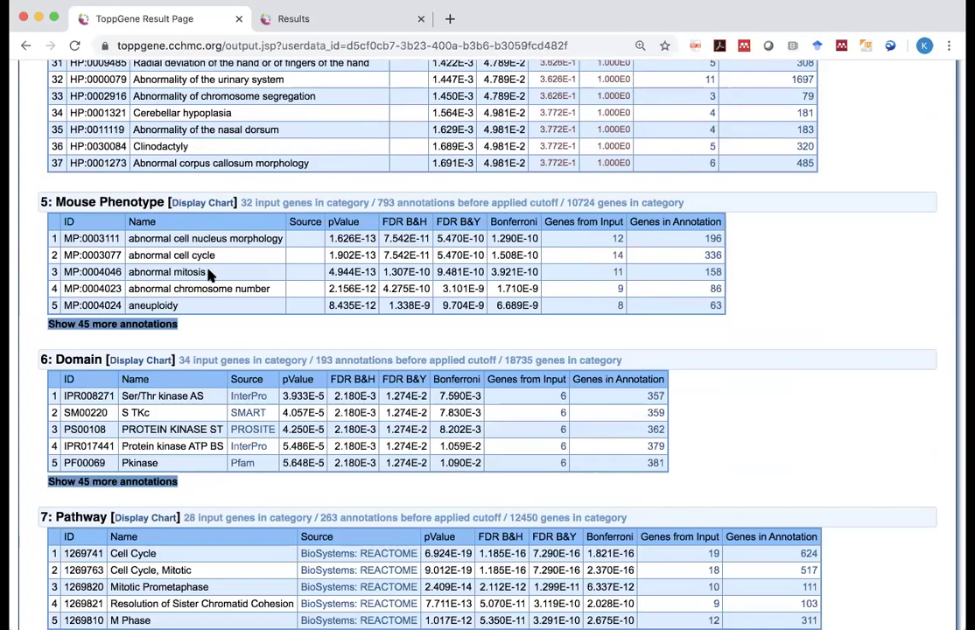
pyautogui.scroll(-5, 232, 310)
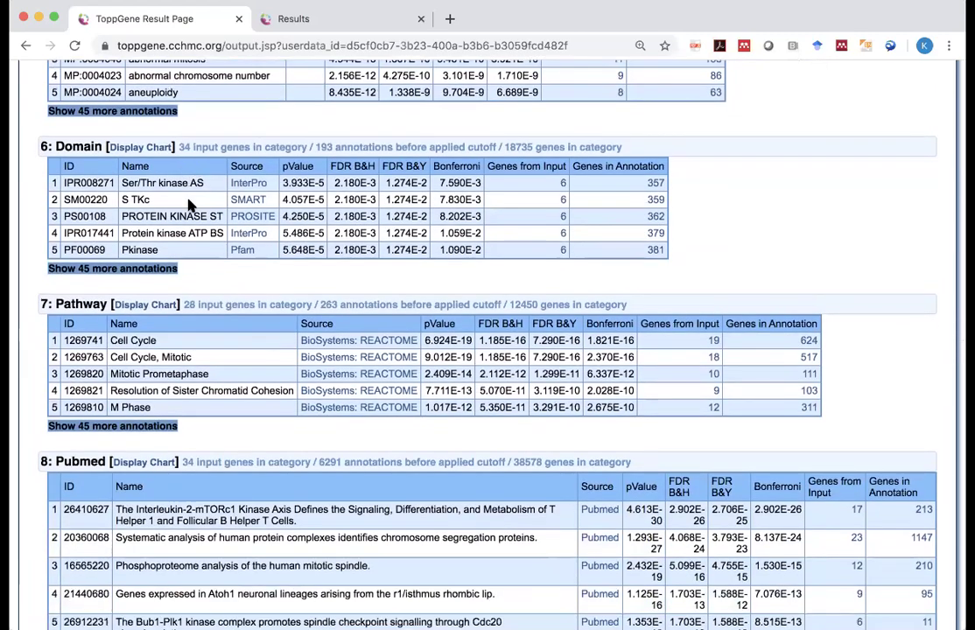
pyautogui.scroll(-3, 197, 262)
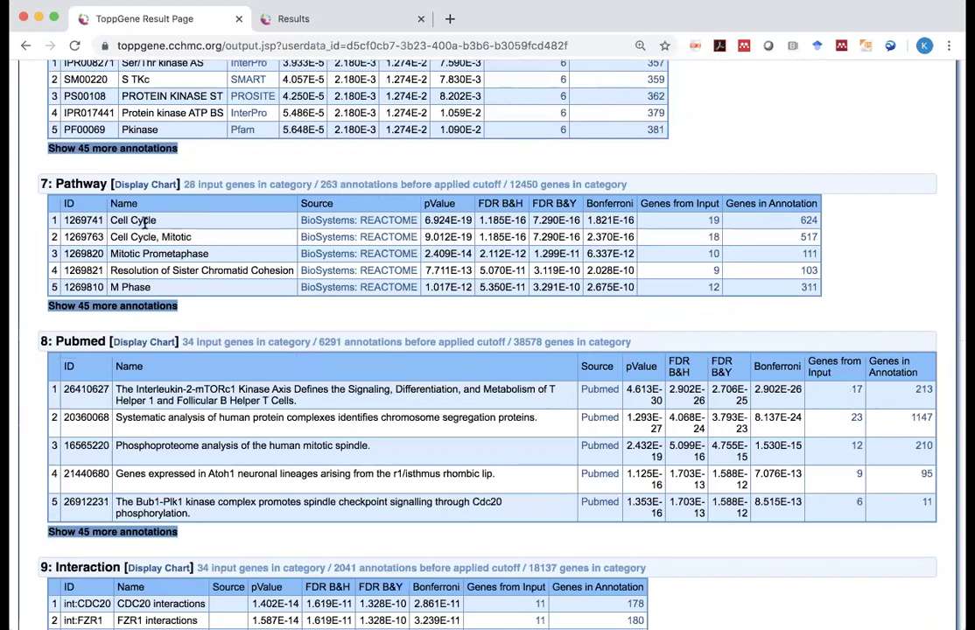
# - Show the 45 additional Pathway annotations
pyautogui.click(386, 225)
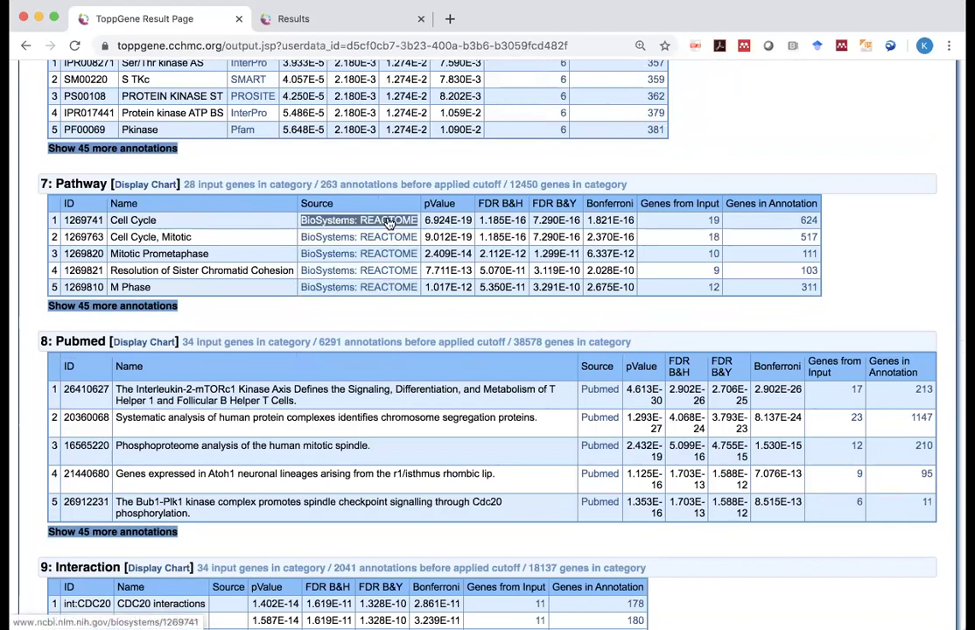
pyautogui.click(144, 306)
pyautogui.scroll(-5, 269, 339)
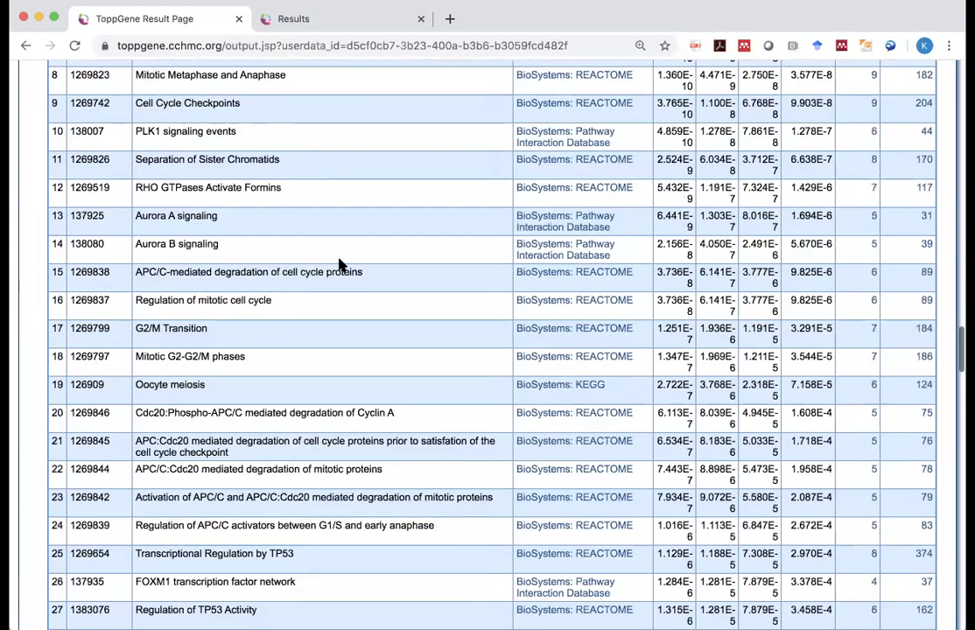
# - Compare the source databases of pathway rows 13, 30, 31 and 40 by highlighting them
pyautogui.tripleClick(622, 219)
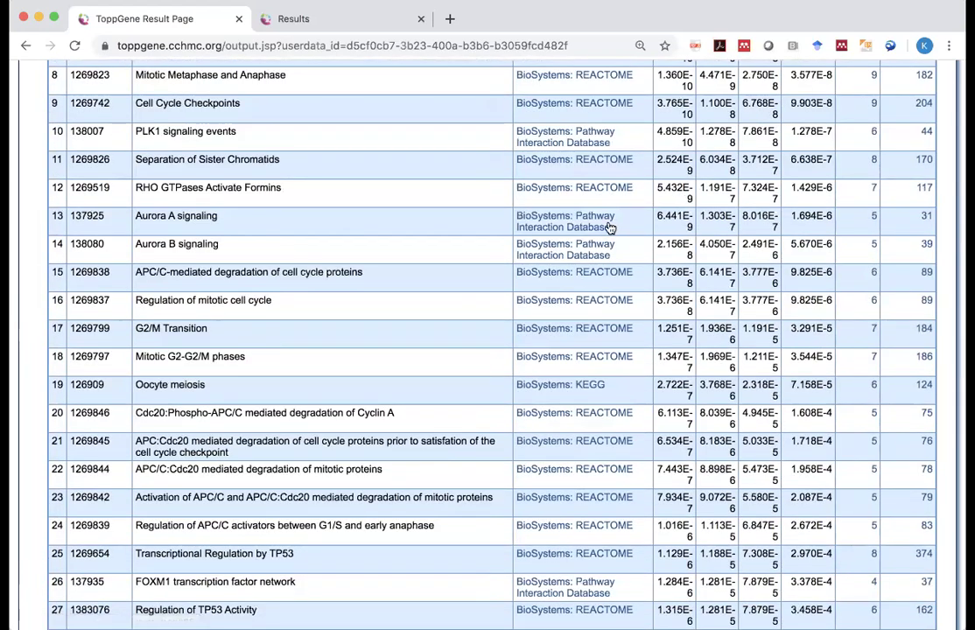
pyautogui.tripleClick(607, 230)
pyautogui.scroll(-6, 606, 230)
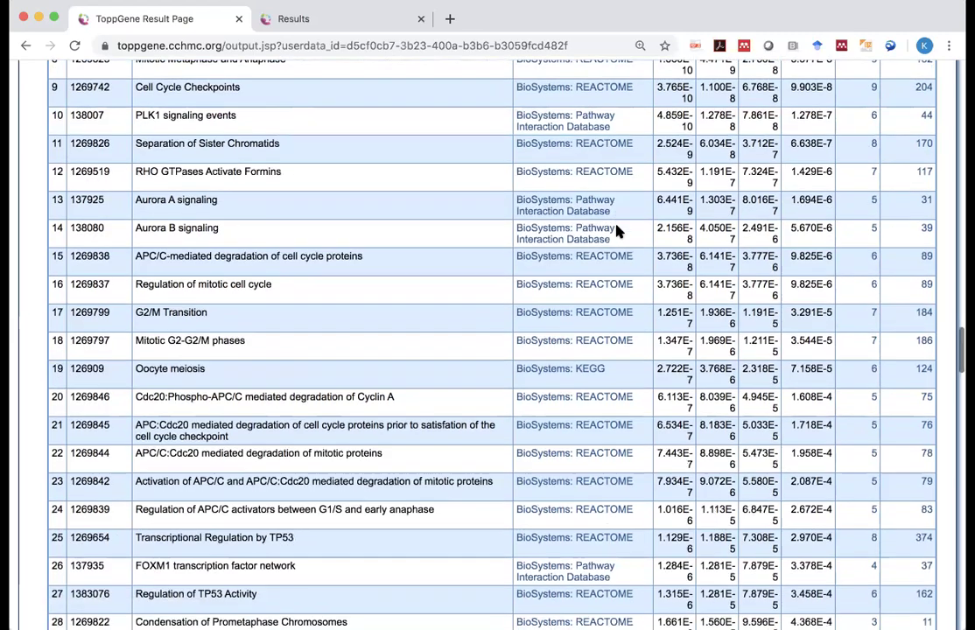
pyautogui.tripleClick(617, 230)
pyautogui.tripleClick(593, 204)
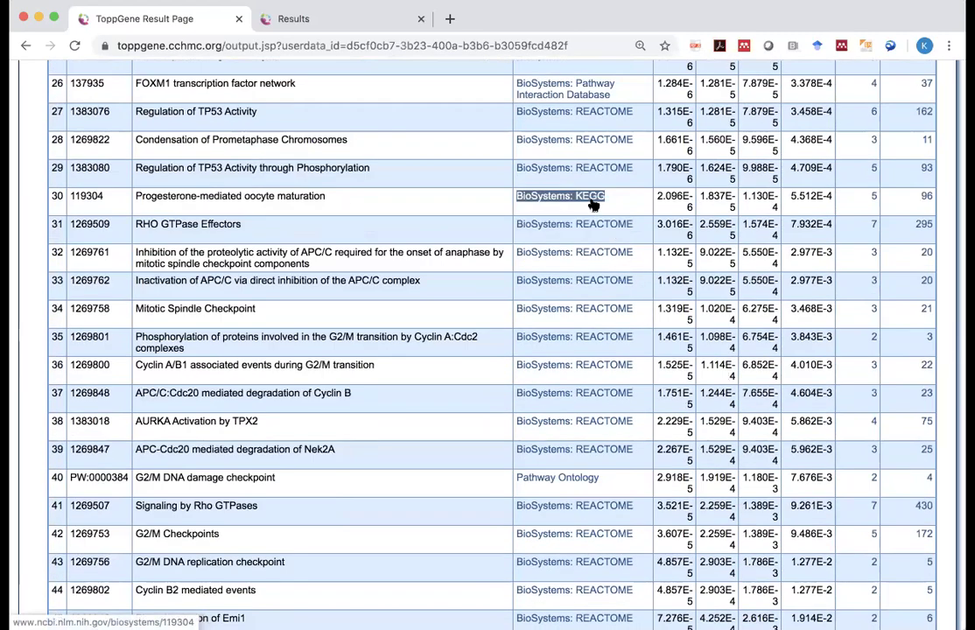
pyautogui.scroll(-2, 583, 333)
pyautogui.tripleClick(577, 320)
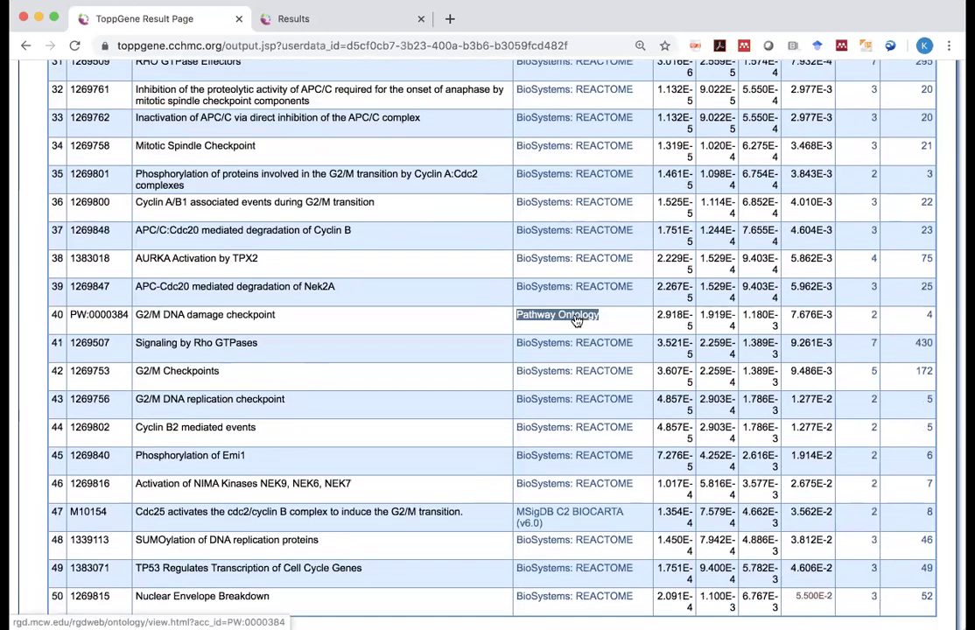
pyautogui.click(583, 465)
pyautogui.scroll(-10, 585, 469)
pyautogui.scroll(4, 584, 470)
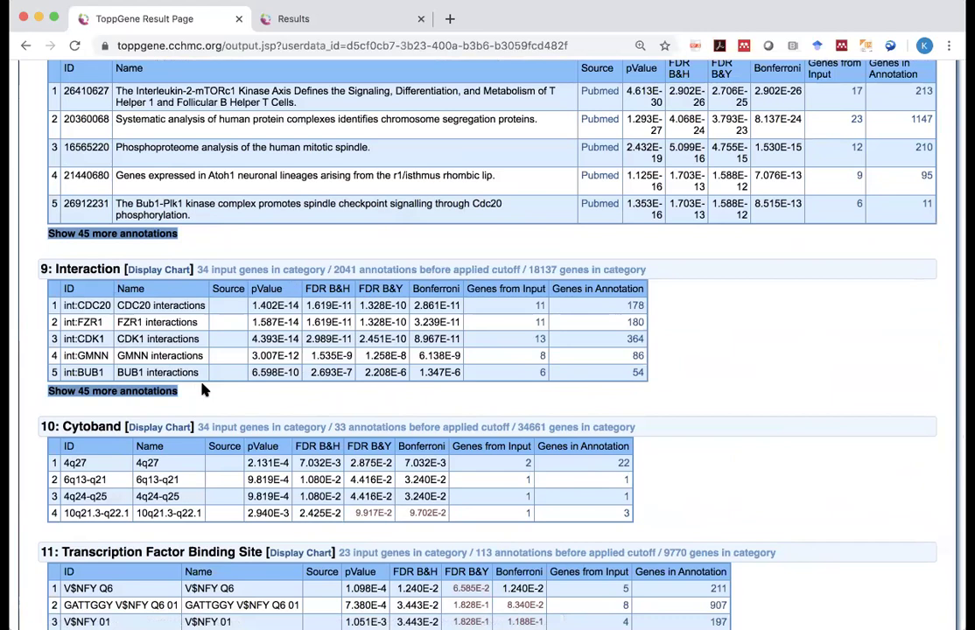
pyautogui.scroll(-5, 202, 389)
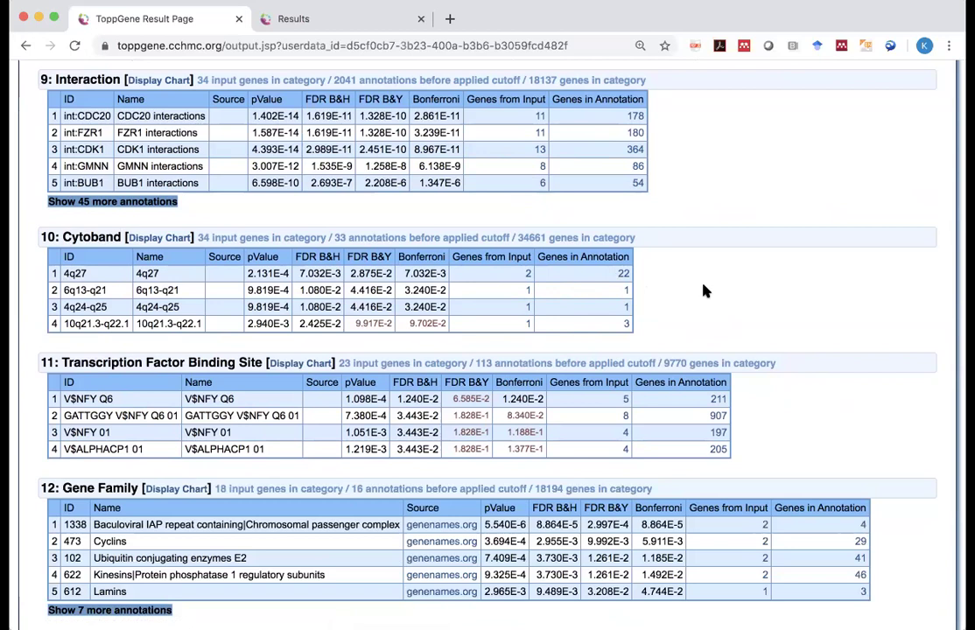
pyautogui.scroll(-3, 693, 278)
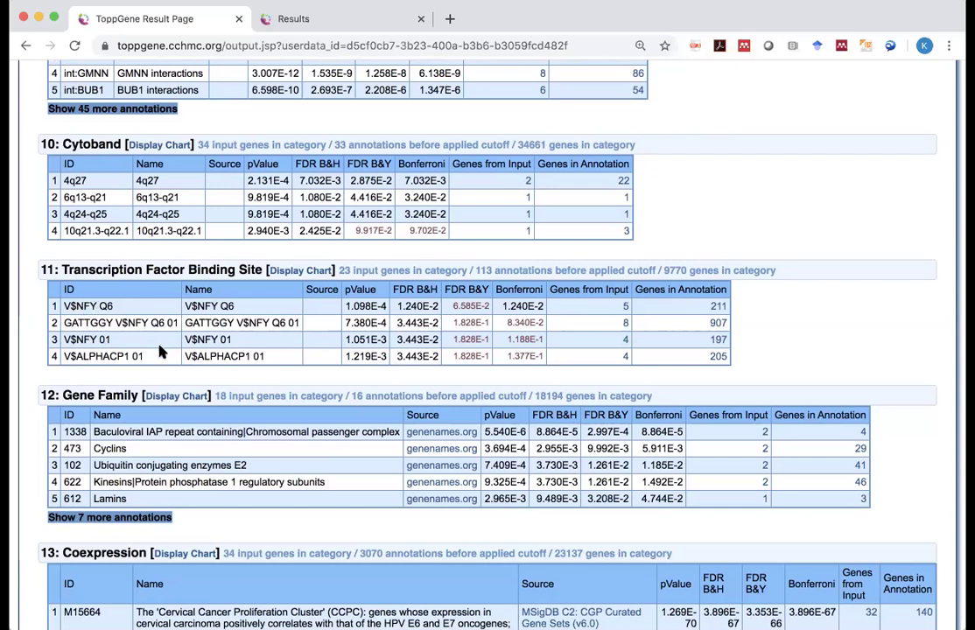
pyautogui.scroll(-2, 157, 344)
pyautogui.scroll(-1, 161, 351)
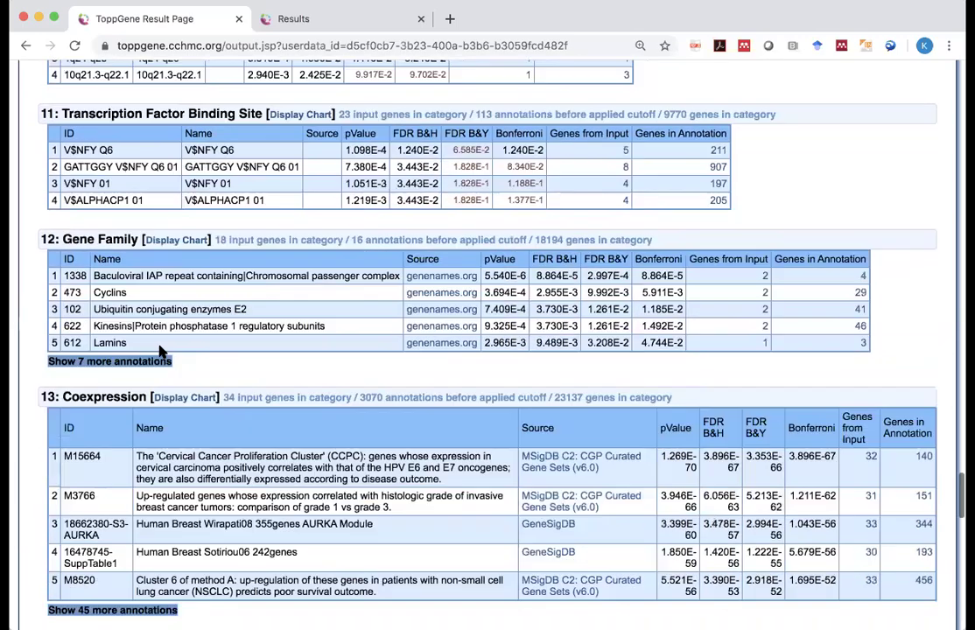
pyautogui.scroll(-5, 160, 351)
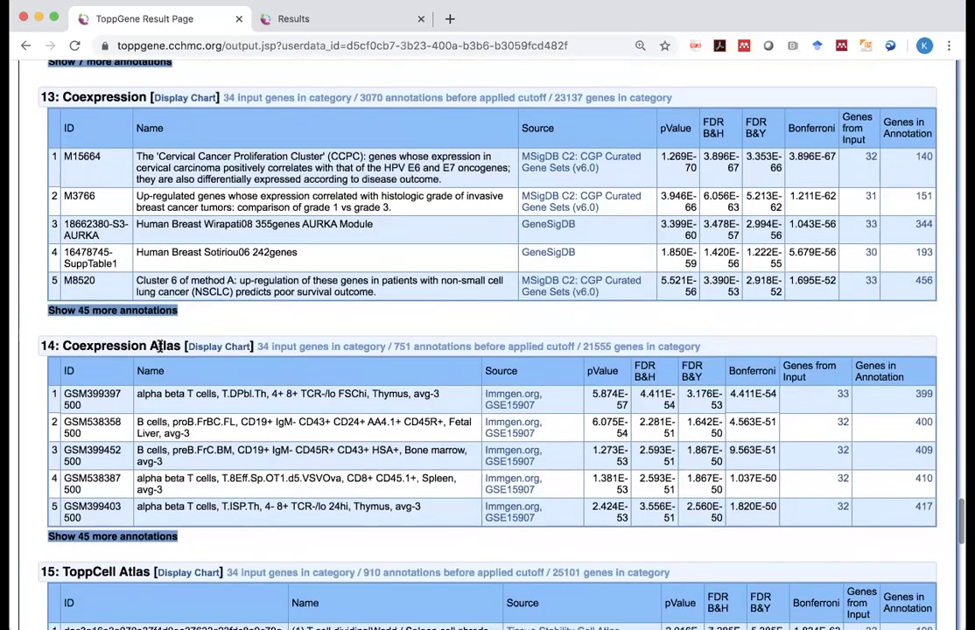
pyautogui.scroll(-1, 161, 347)
pyautogui.scroll(5, 161, 346)
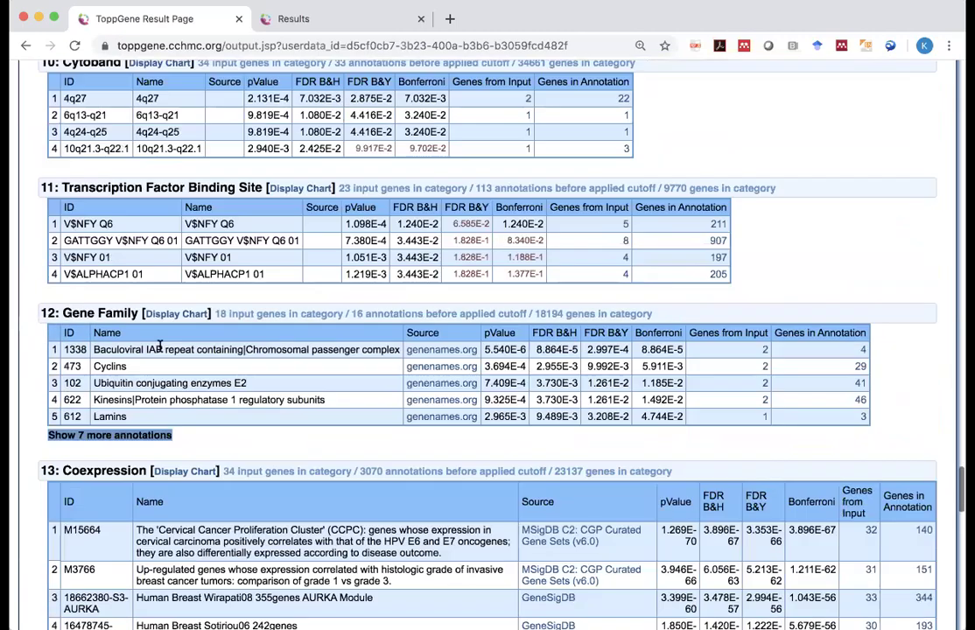
pyautogui.scroll(6, 160, 347)
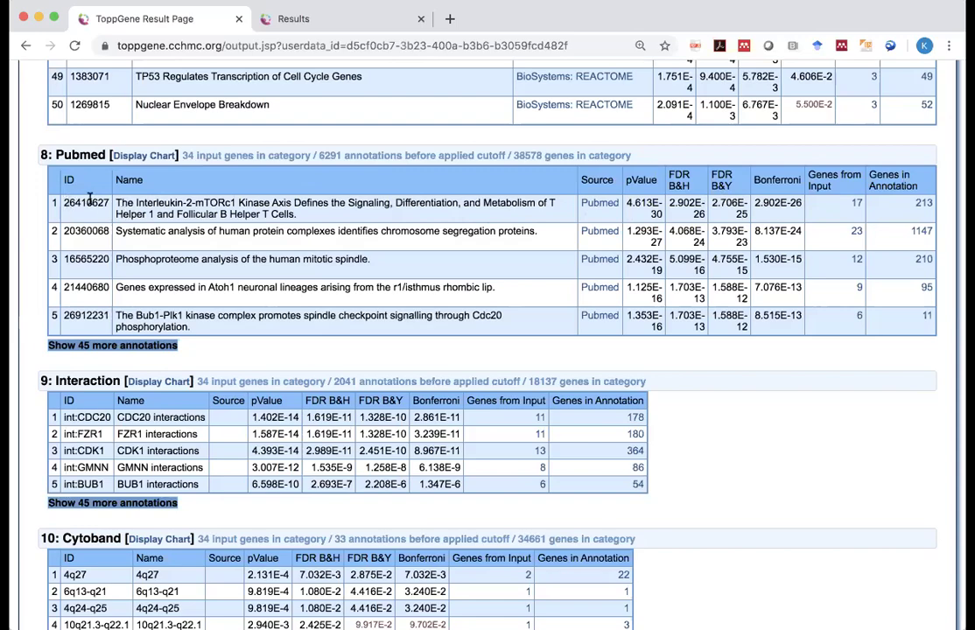
pyautogui.scroll(-5, 766, 445)
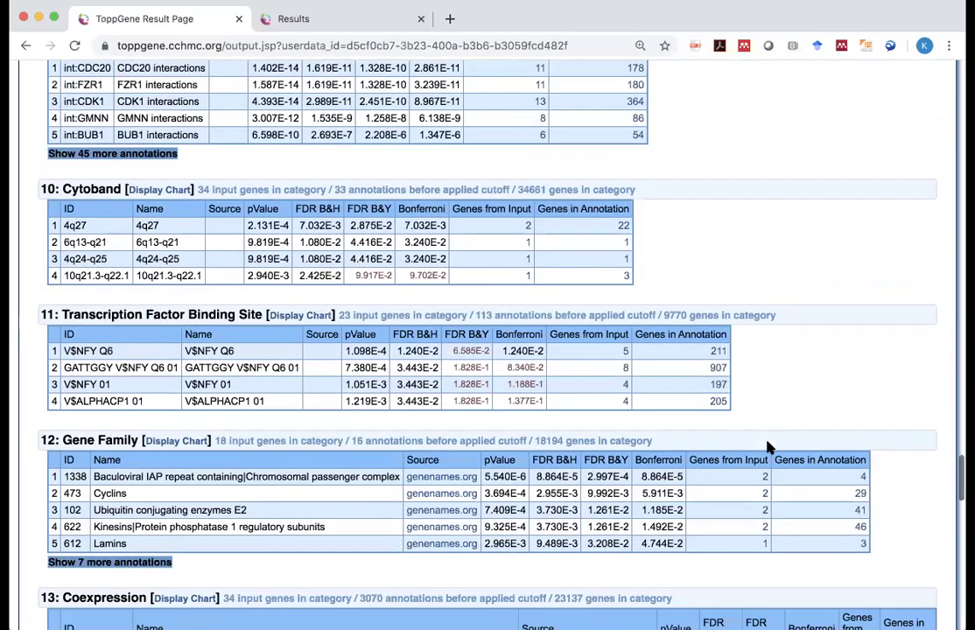
pyautogui.scroll(-6, 768, 447)
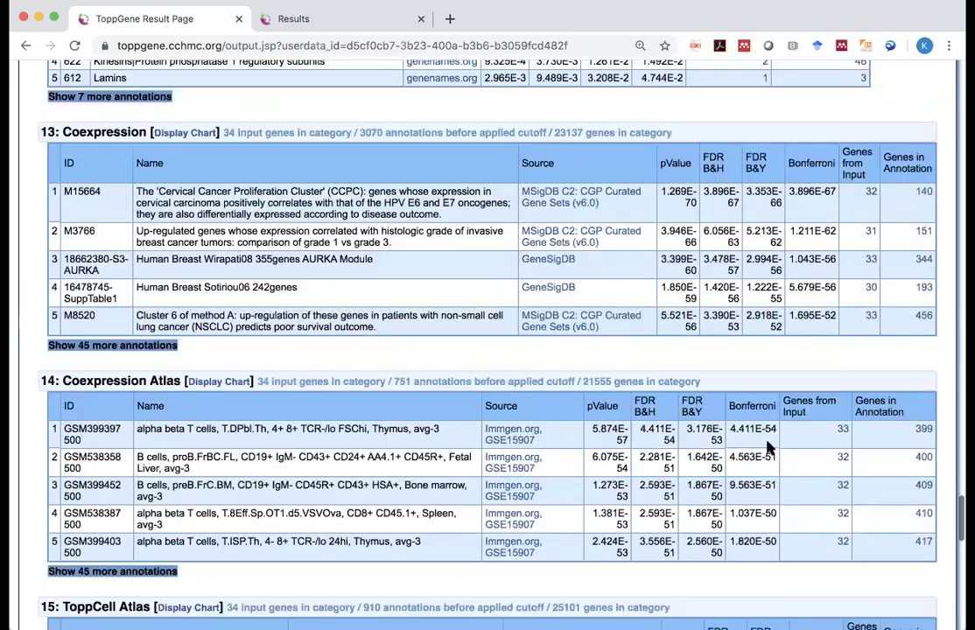
pyautogui.scroll(1, 768, 448)
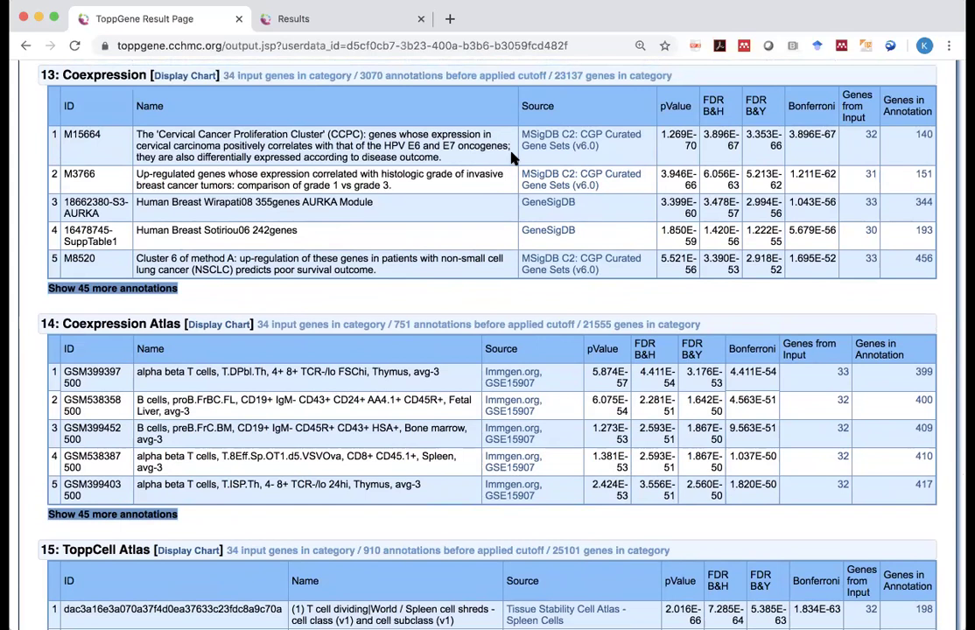
pyautogui.tripleClick(543, 142)
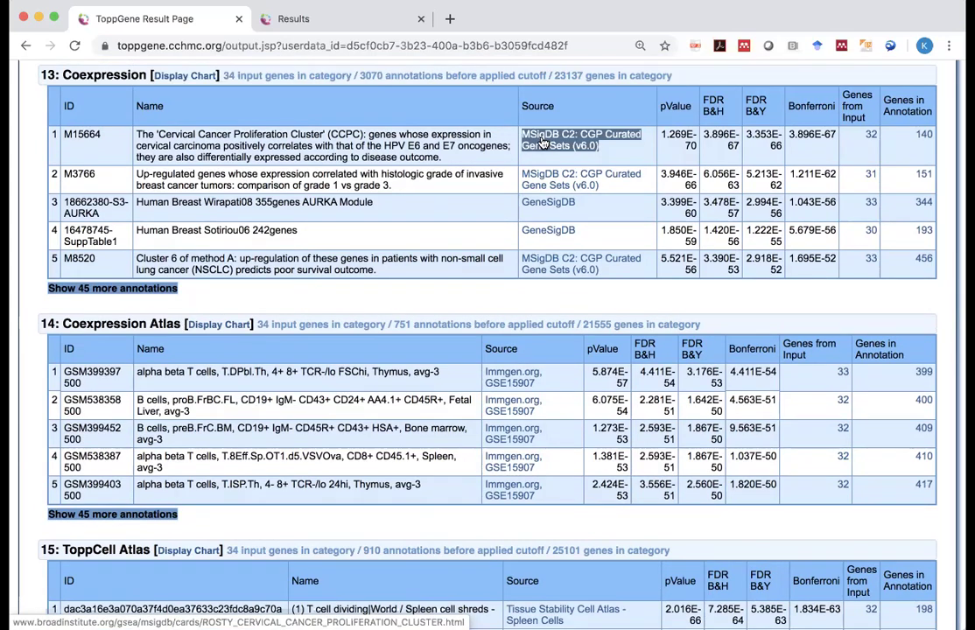
pyautogui.click(500, 145)
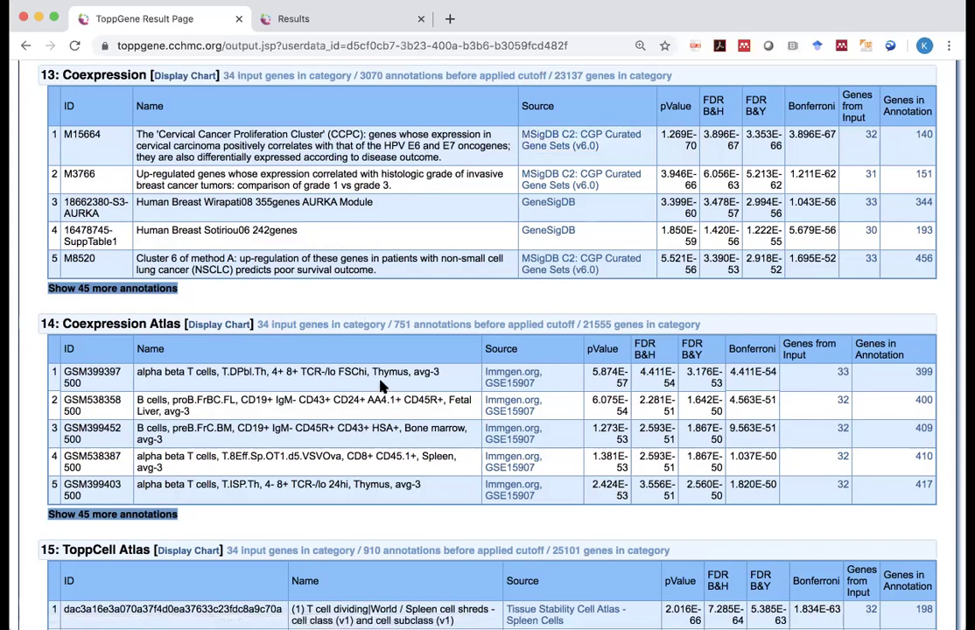
# - Review the ToppCell Atlas, Computational, MicroRNA, Drug and Disease results, briefly highlighting miRTarbase
pyautogui.scroll(-3, 382, 387)
pyautogui.scroll(-2, 383, 387)
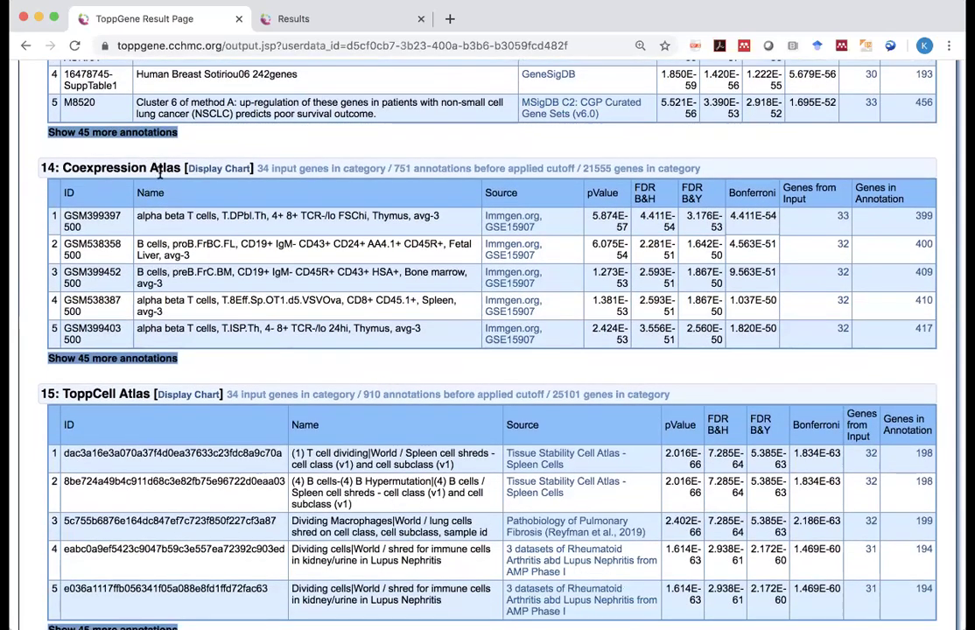
pyautogui.scroll(-8, 229, 261)
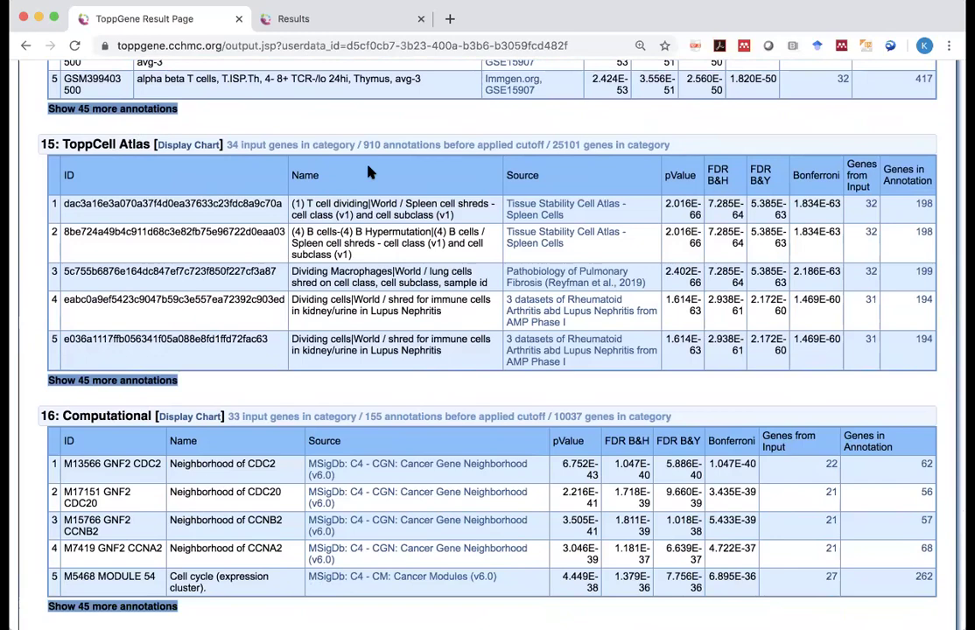
pyautogui.scroll(-12, 369, 172)
pyautogui.scroll(-5, 369, 172)
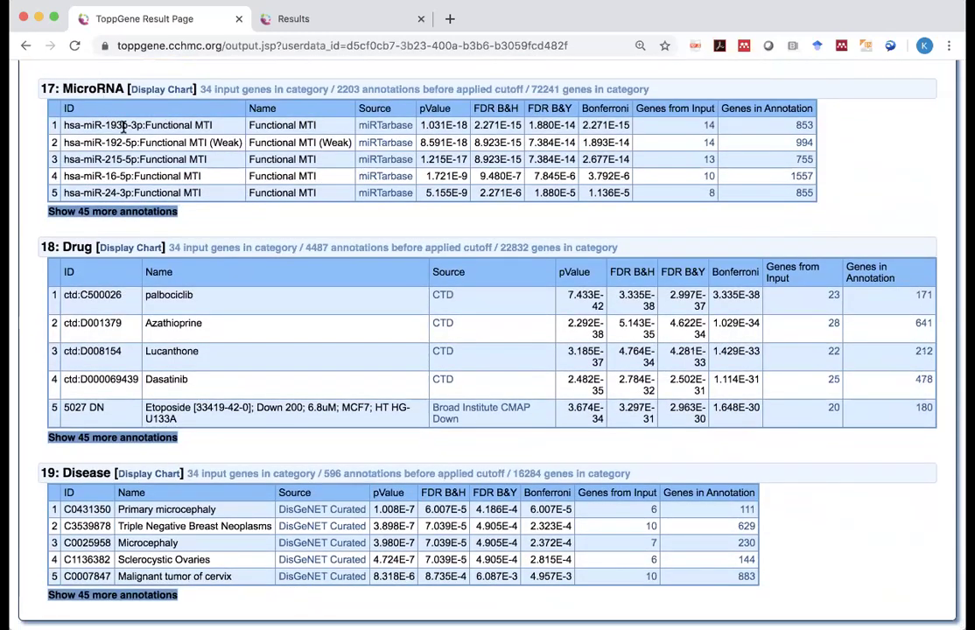
pyautogui.moveTo(358, 142); pyautogui.dragTo(411, 144)
pyautogui.click(418, 145)
# - Return from the results to the ToppGene Suite start page and look over ToppFun's description
pyautogui.scroll(1, 234, 347)
pyautogui.scroll(20, 234, 347)
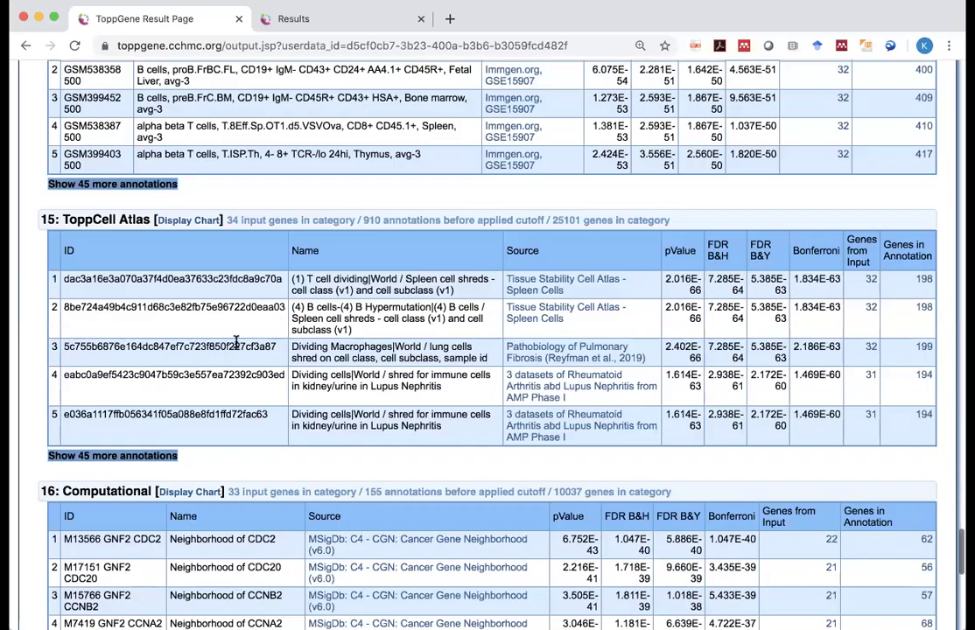
pyautogui.scroll(15, 234, 348)
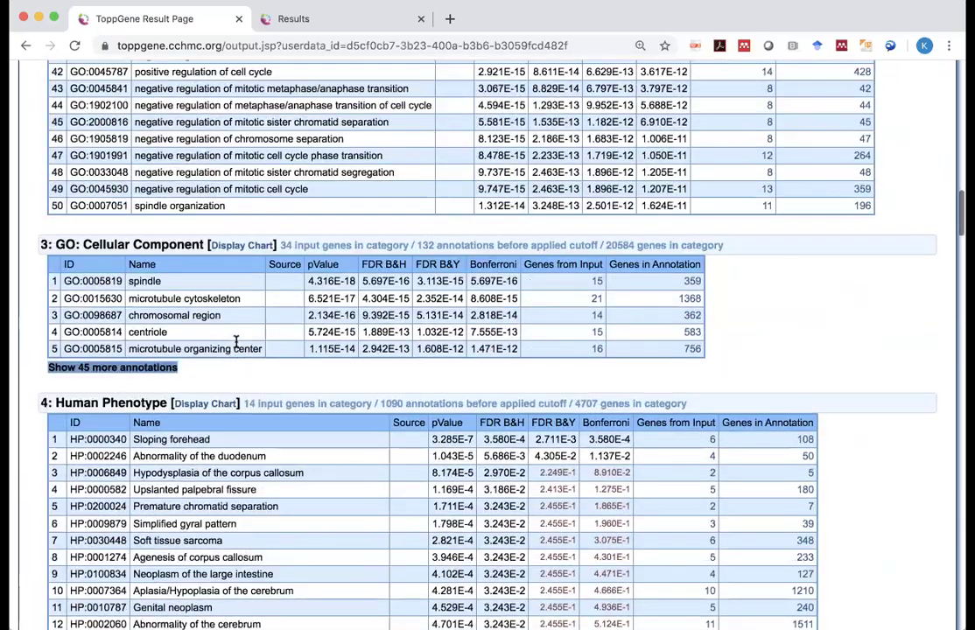
pyautogui.scroll(2, 838, 271)
pyautogui.scroll(20, 856, 307)
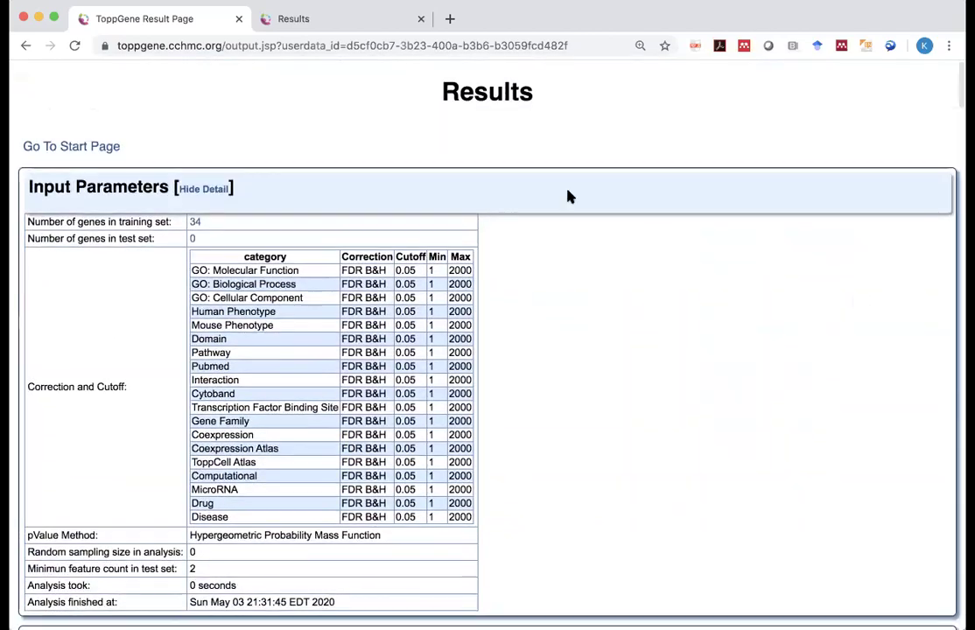
pyautogui.tripleClick(83, 148)
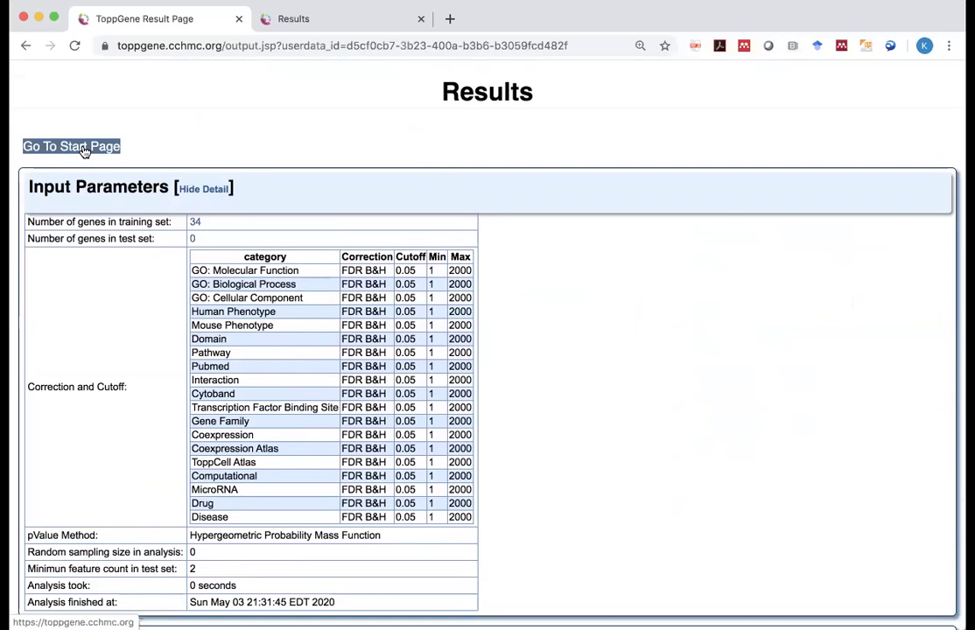
pyautogui.click(84, 149)
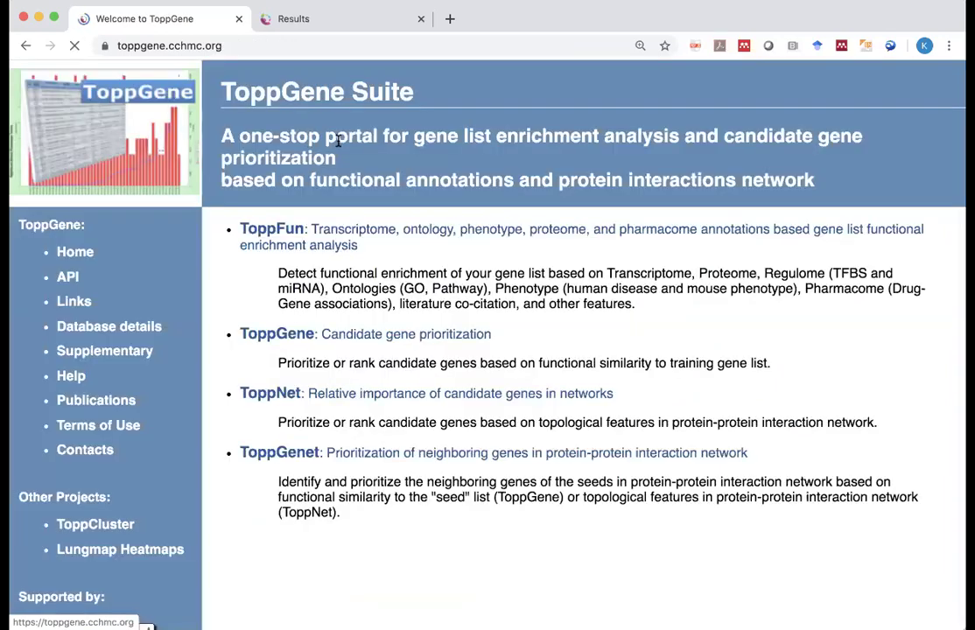
pyautogui.tripleClick(383, 233)
pyautogui.click(211, 274)
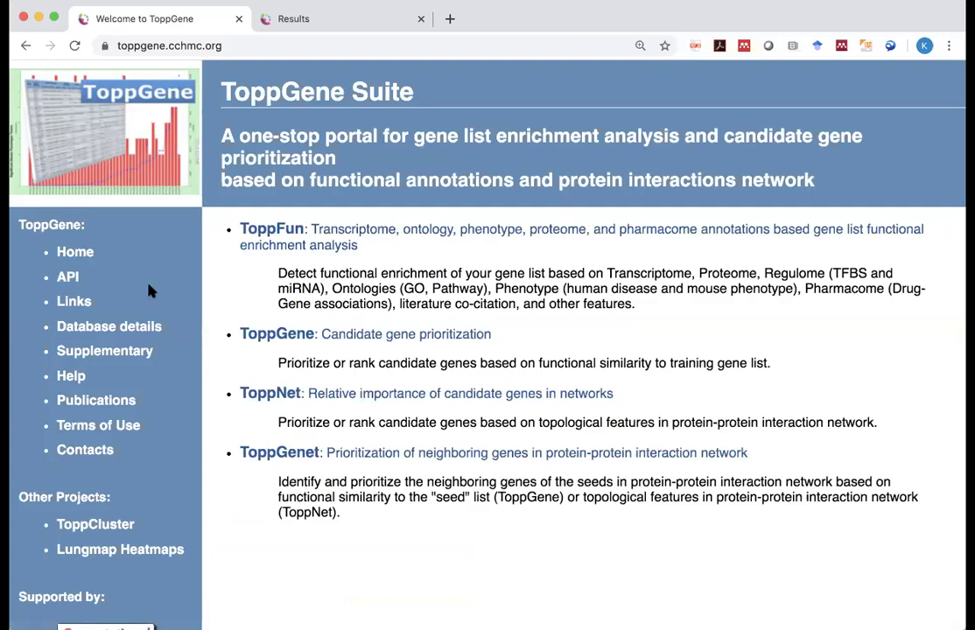
pyautogui.click(119, 329)
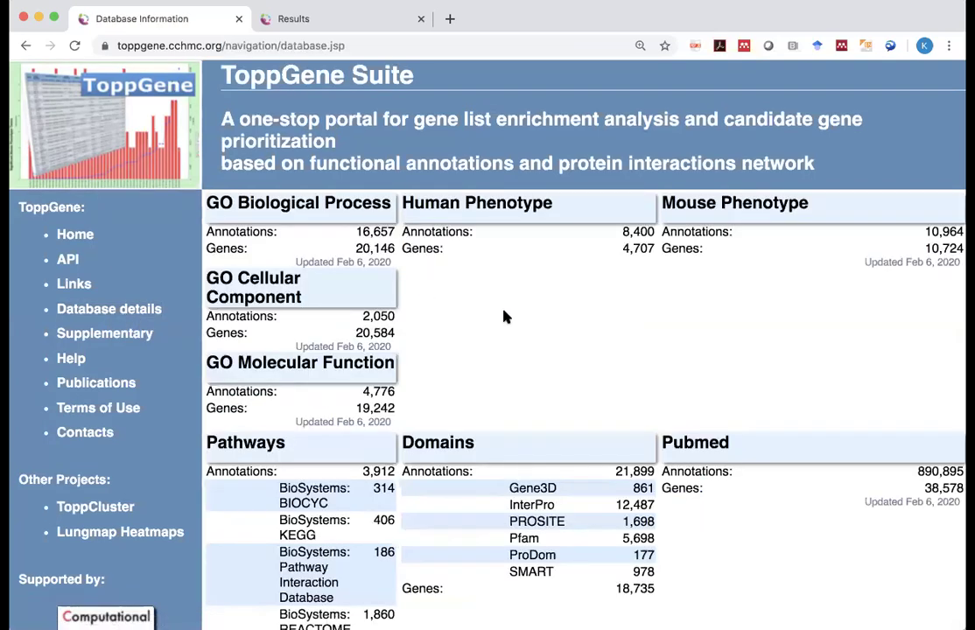
pyautogui.scroll(-3, 504, 317)
pyautogui.scroll(-5, 504, 317)
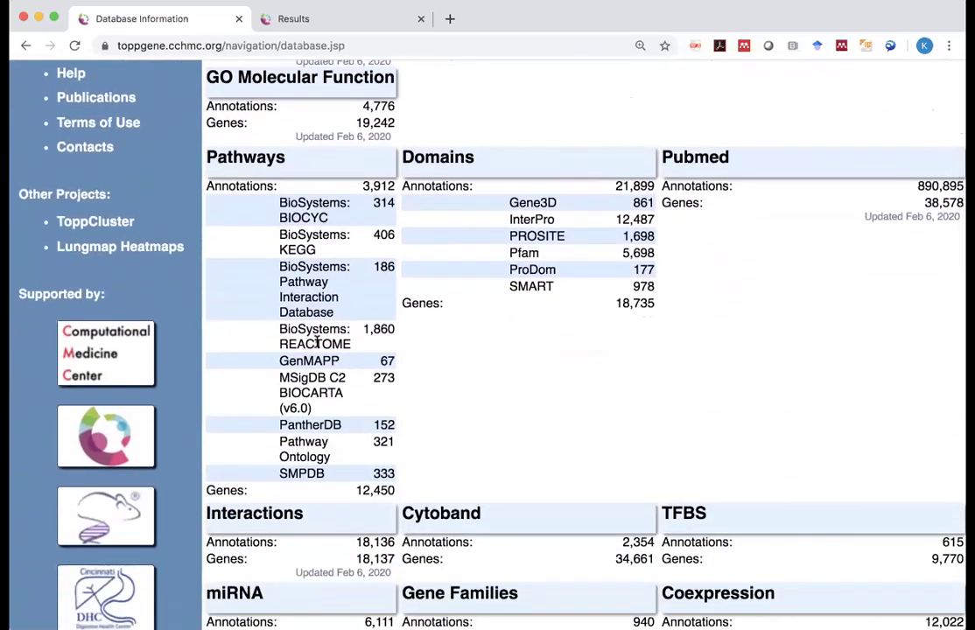
pyautogui.scroll(-5, 477, 429)
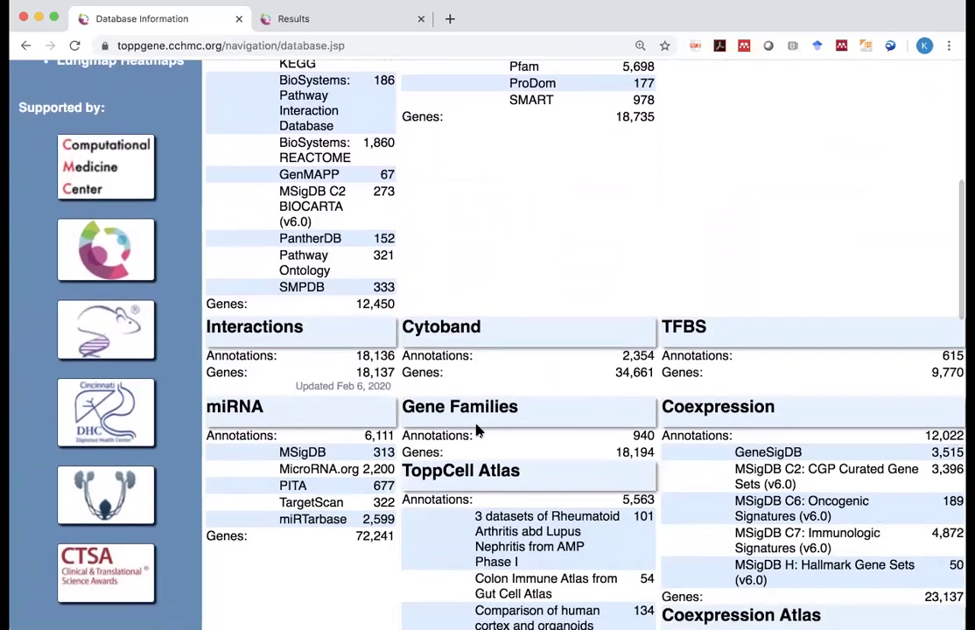
pyautogui.scroll(-1, 477, 429)
pyautogui.scroll(-1, 479, 429)
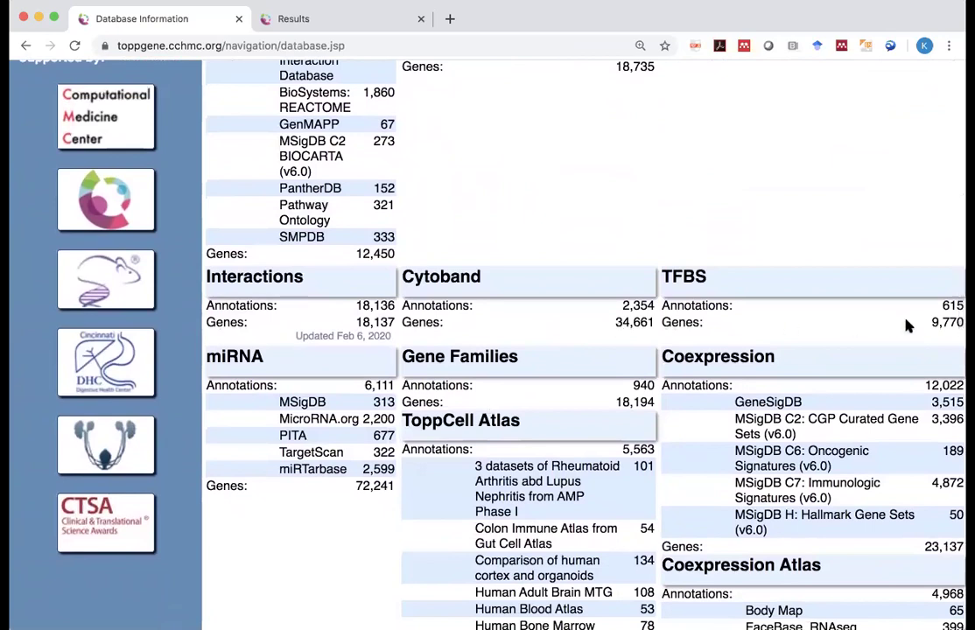
pyautogui.scroll(-1, 708, 407)
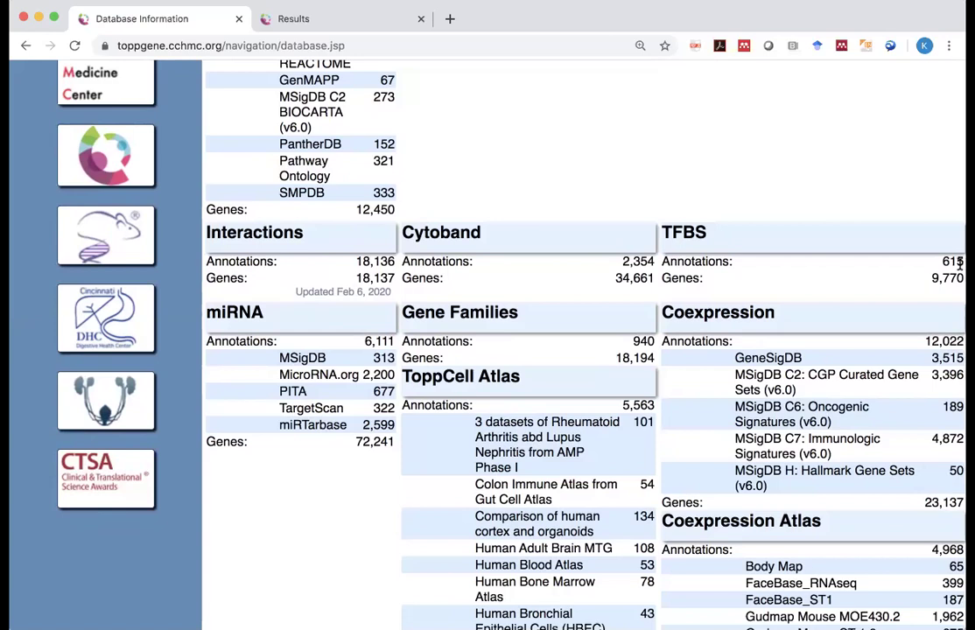
pyautogui.scroll(-5, 661, 388)
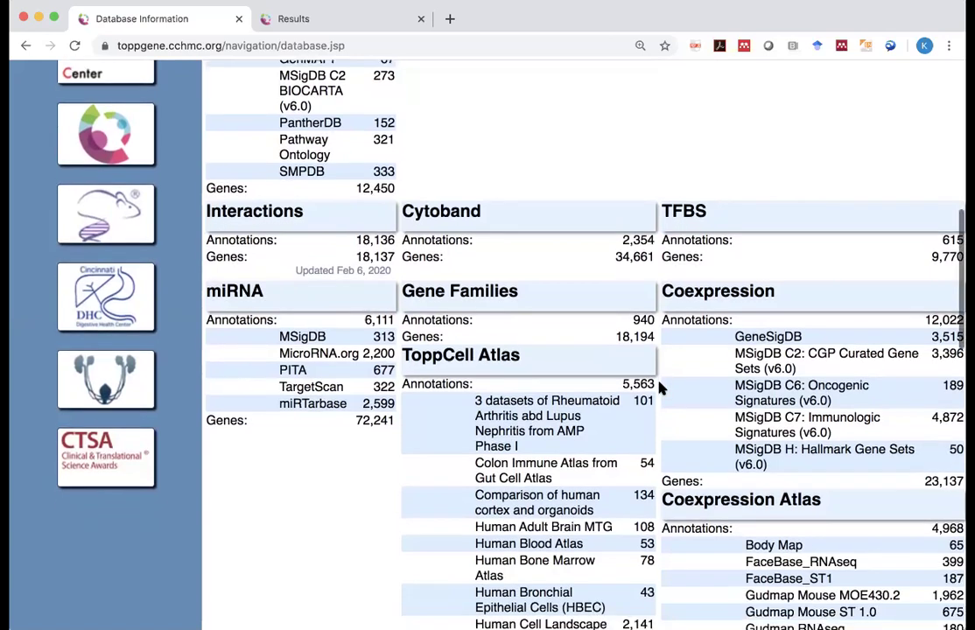
pyautogui.scroll(-6, 661, 388)
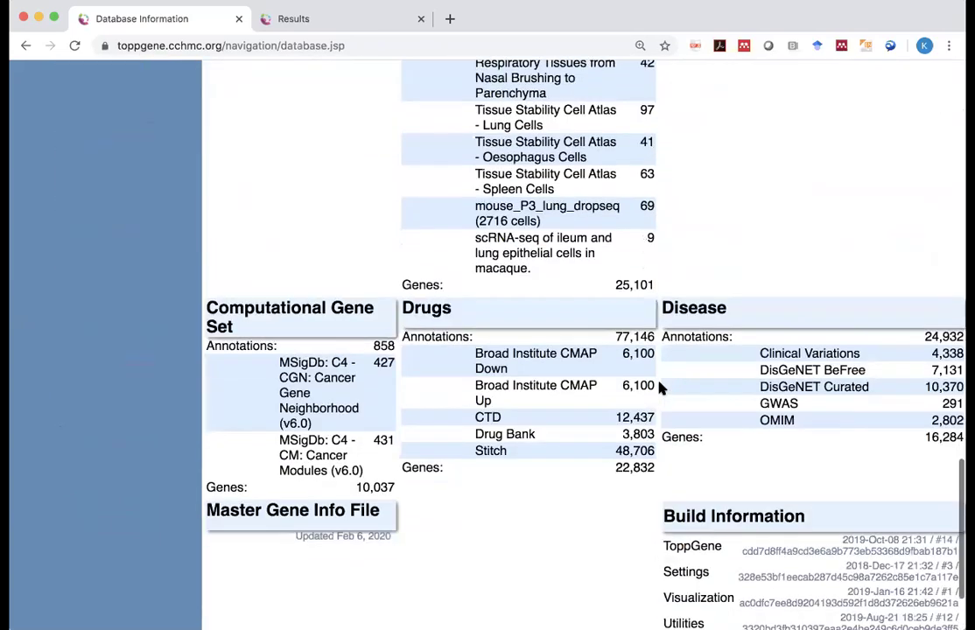
pyautogui.scroll(12, 661, 388)
pyautogui.scroll(6, 661, 388)
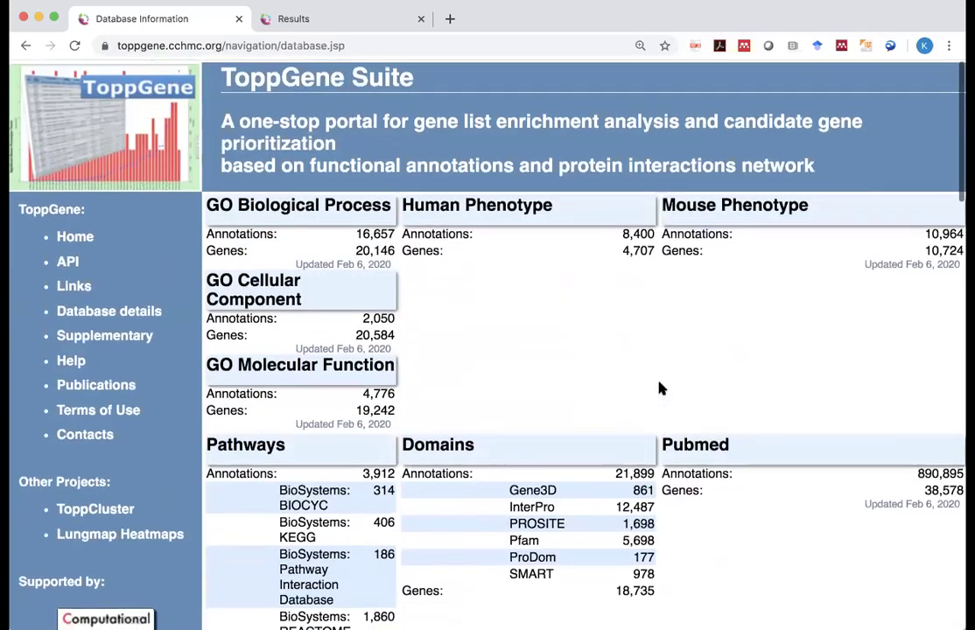